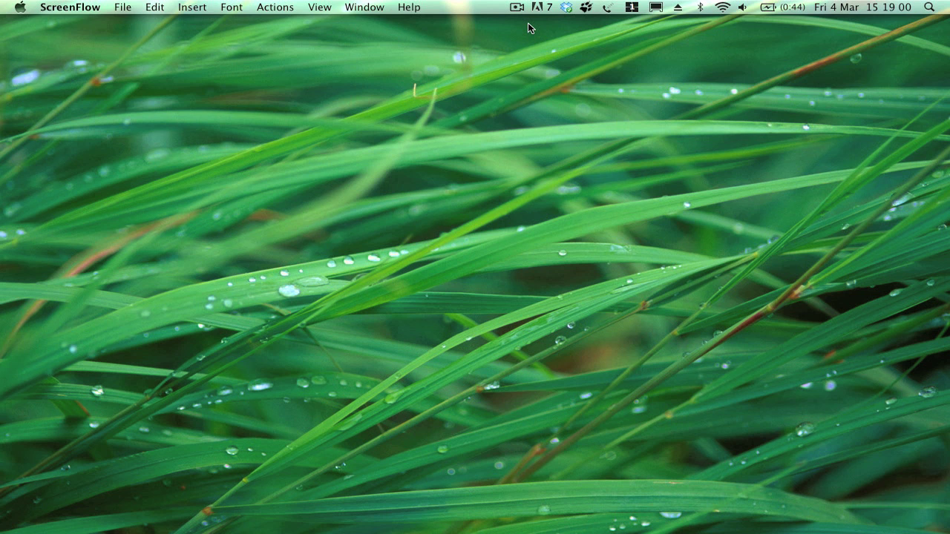
# Preview the finished promo video PromoExample1.mov from the Desktop folder, and close the preview and the folder window.
pyautogui.moveTo(490, 531)
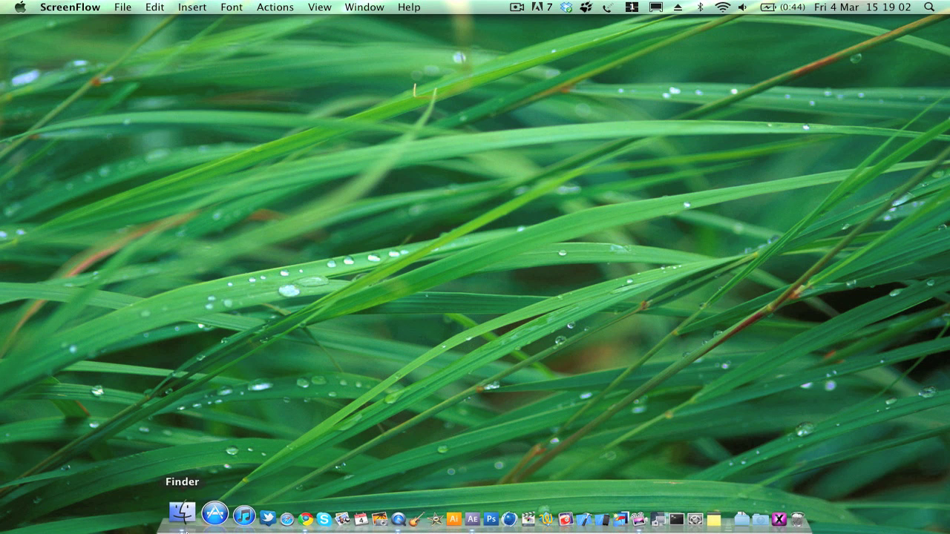
pyautogui.click(182, 514)
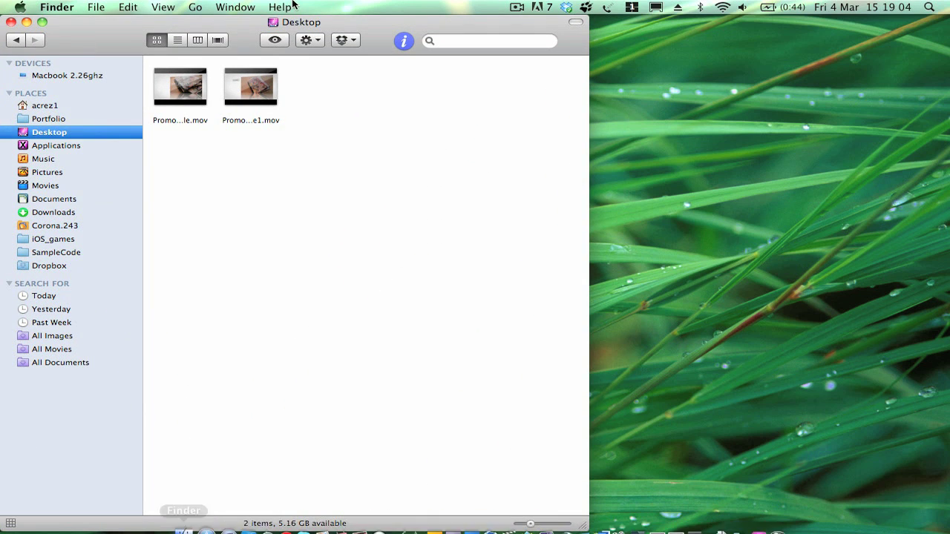
pyautogui.click(272, 87)
pyautogui.press('space')
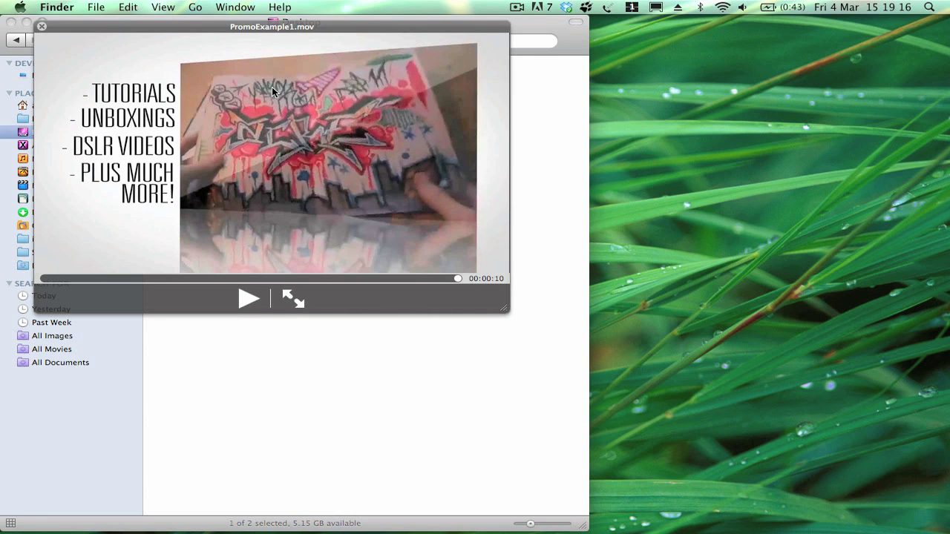
pyautogui.press('space')
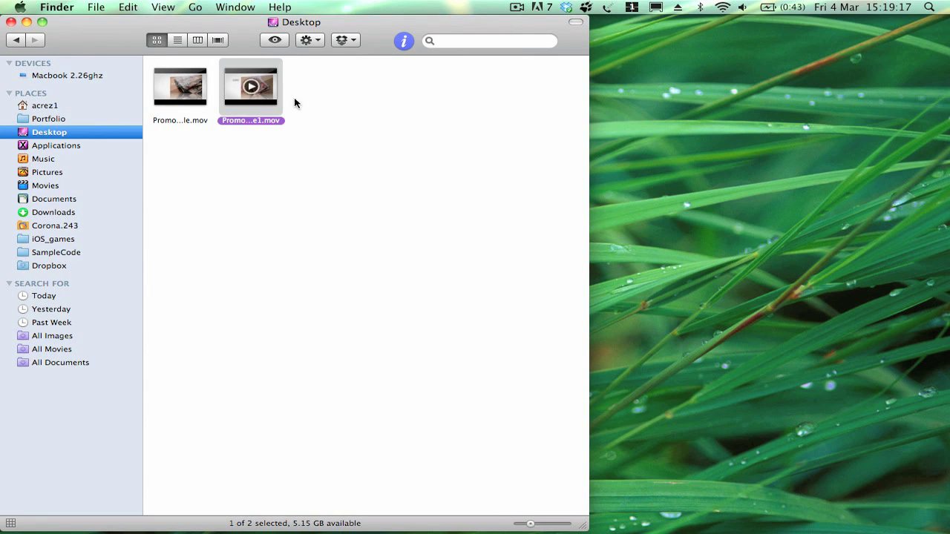
pyautogui.click(327, 123)
pyautogui.click(11, 21)
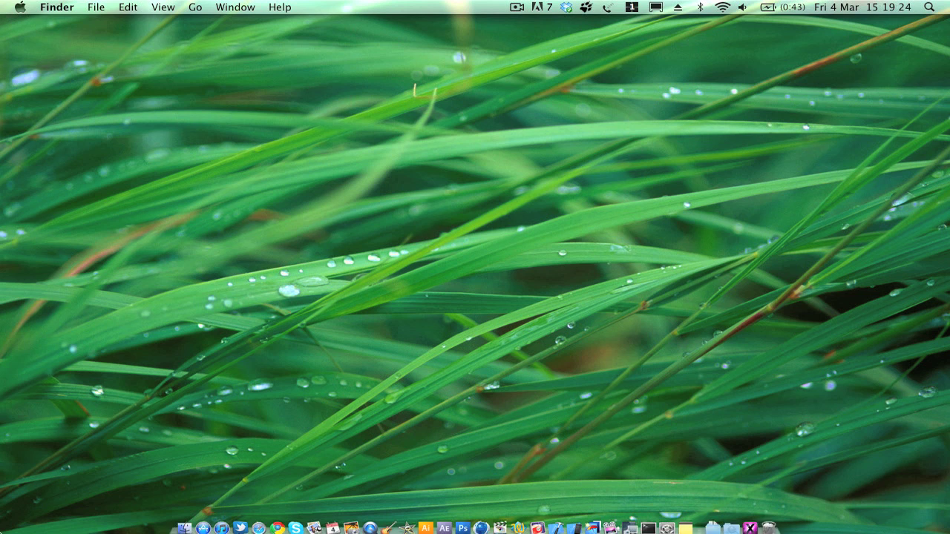
# Switch to After Effects and add a white (FFFFFF) solid layer of 1280 x 720 pixels to Comp 1.
pyautogui.click(443, 523)
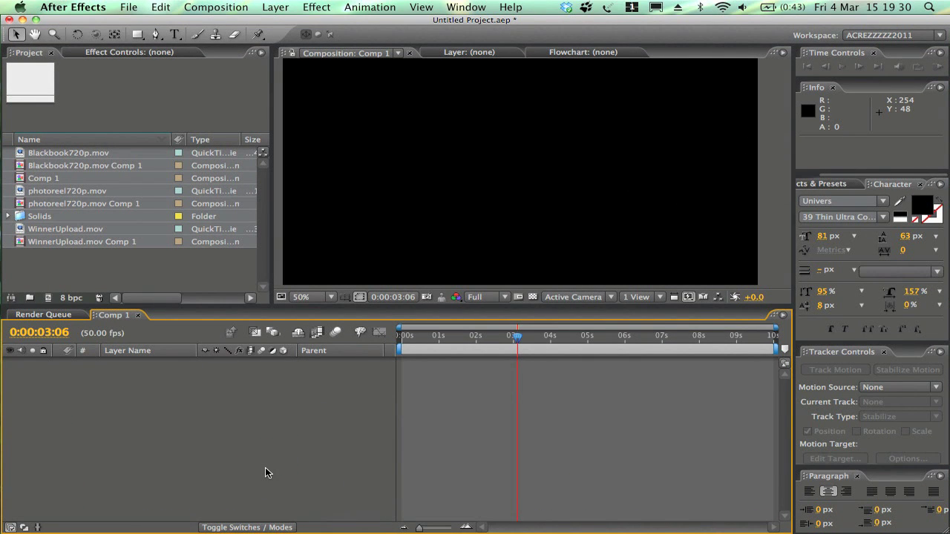
pyautogui.click(280, 7)
pyautogui.moveTo(297, 23)
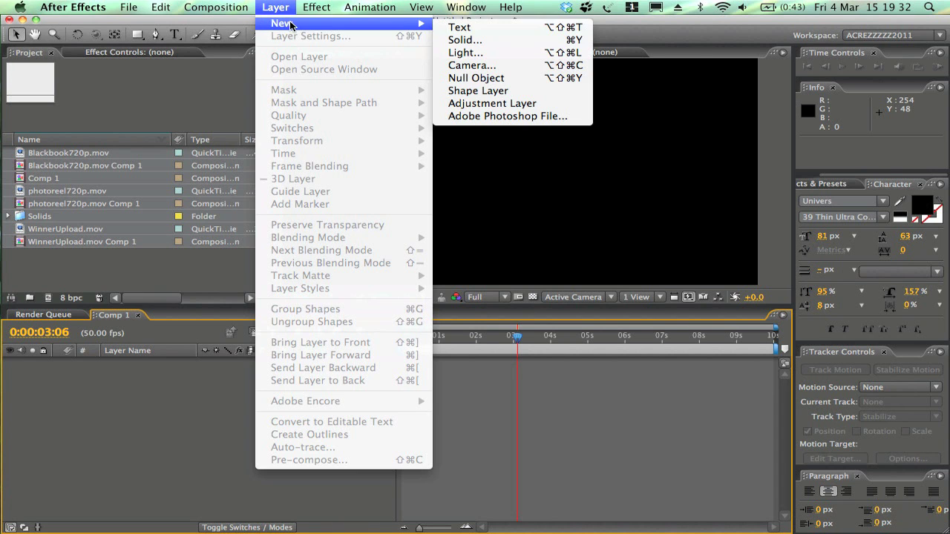
pyautogui.click(530, 41)
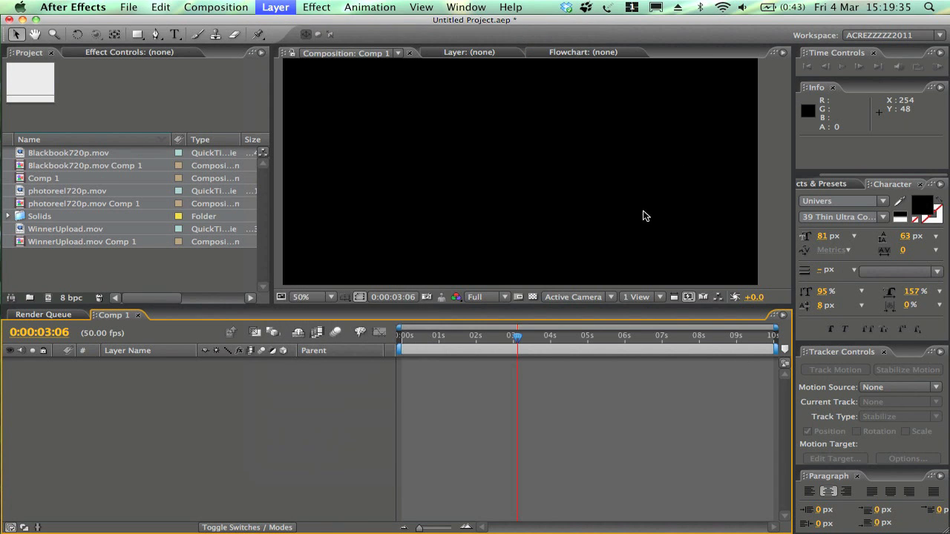
pyautogui.click(632, 338)
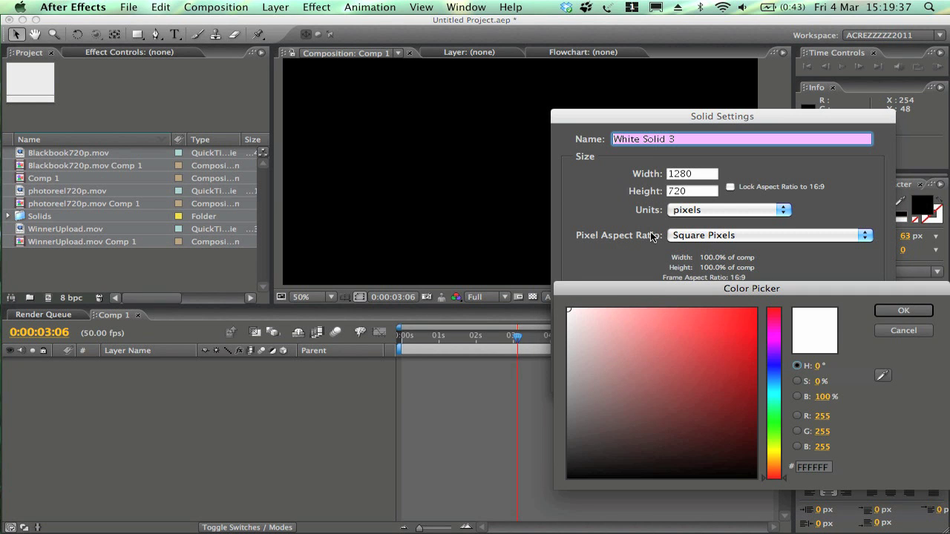
pyautogui.press('Return')
pyautogui.press('Return')
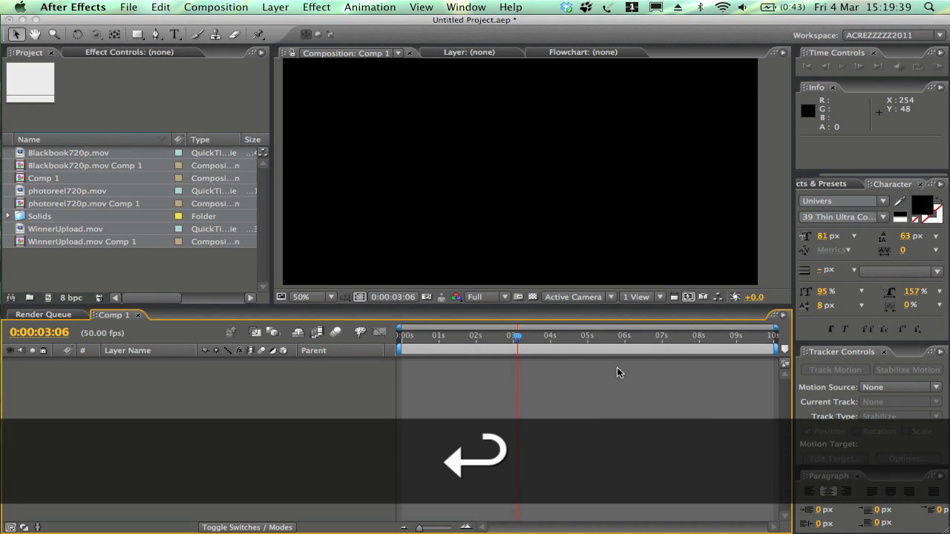
# Add a second 1280 x 720 solid above the white one, coloured light gray.
pyautogui.click(315, 6)
pyautogui.moveTo(275, 6)
pyautogui.moveTo(283, 23)
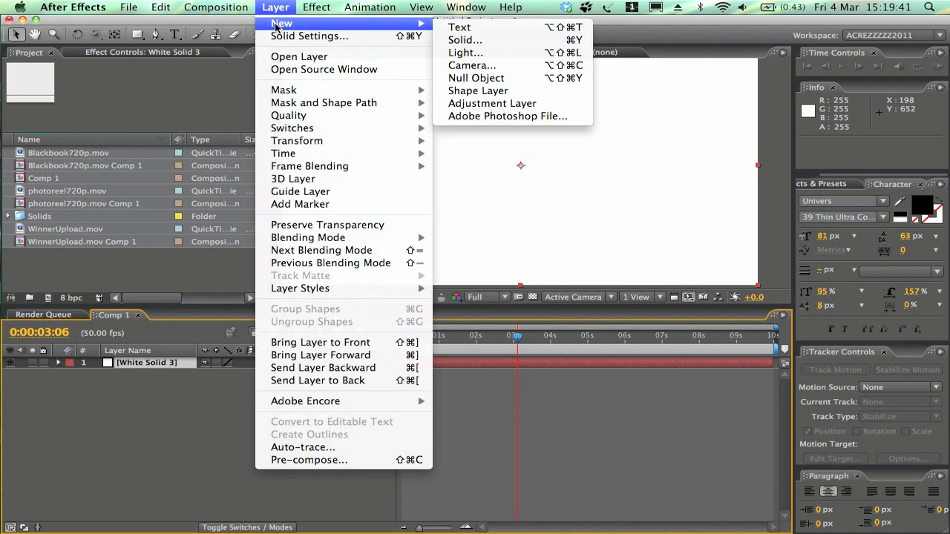
pyautogui.click(481, 40)
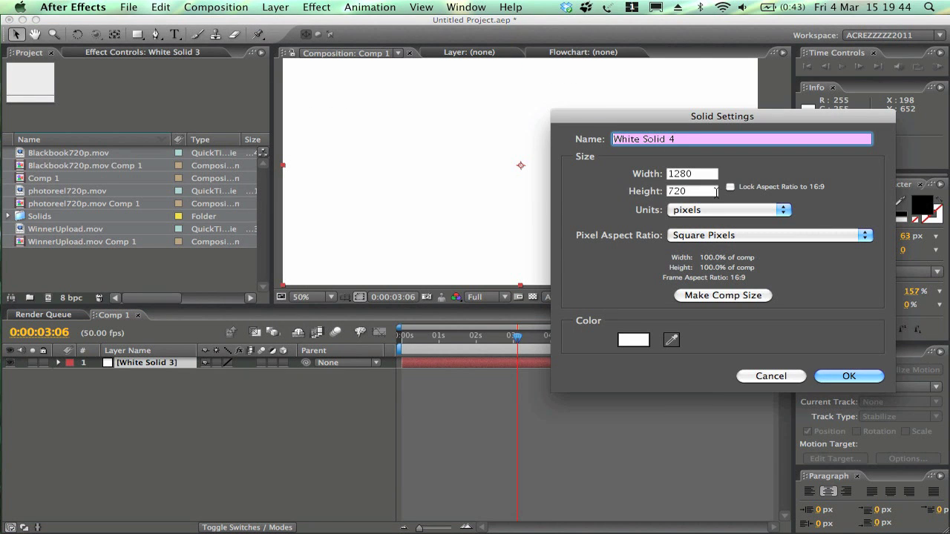
pyautogui.click(636, 336)
pyautogui.moveTo(636, 336)
pyautogui.mouseDown()
pyautogui.moveTo(522, 329)
pyautogui.moveTo(524, 339)
pyautogui.mouseUp()
pyautogui.press('Return')
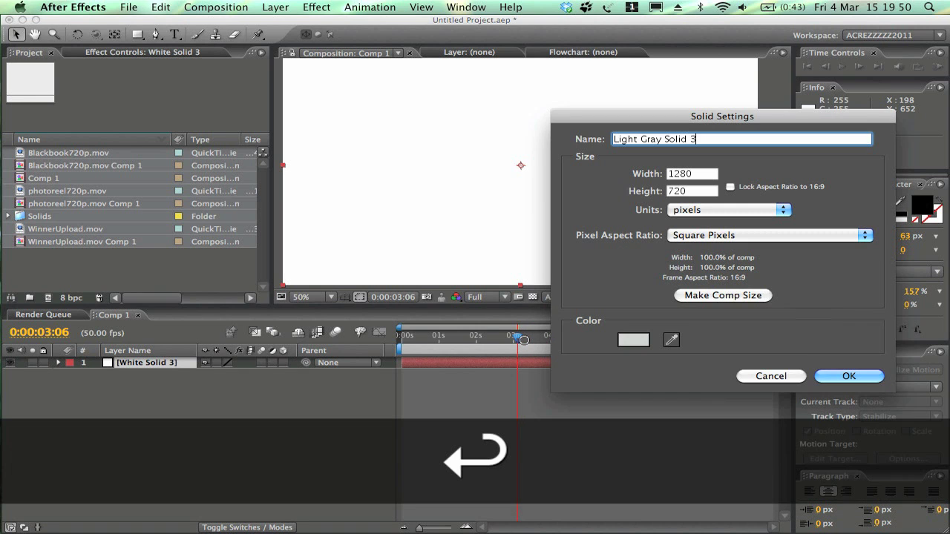
pyautogui.press('Return')
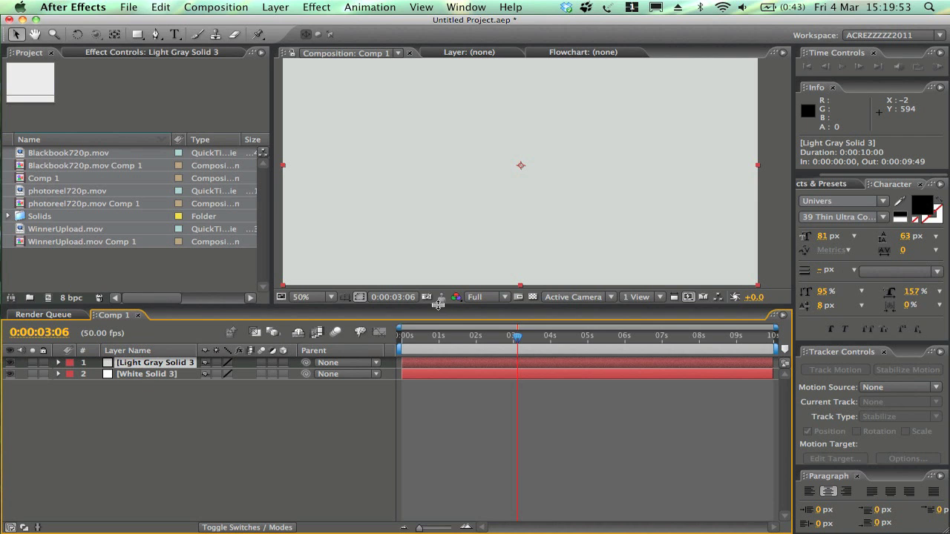
# Enlarge the composition viewer, add a full-frame ellipse mask to the light gray solid and set the mask mode to Subtract.
pyautogui.moveTo(438, 306); pyautogui.dragTo(433, 354)
pyautogui.moveTo(141, 41); pyautogui.dragTo(178, 70)
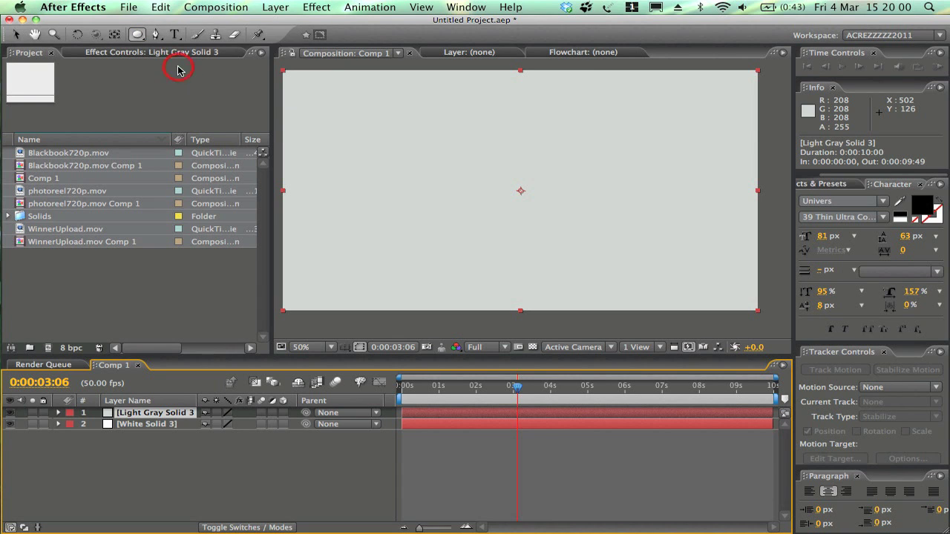
pyautogui.doubleClick(139, 38)
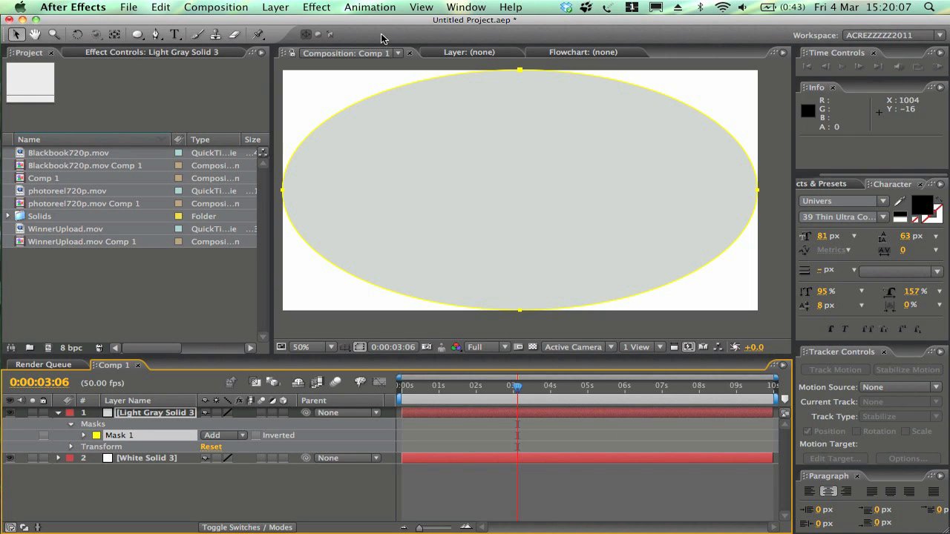
pyautogui.moveTo(185, 532)
pyautogui.click(225, 440)
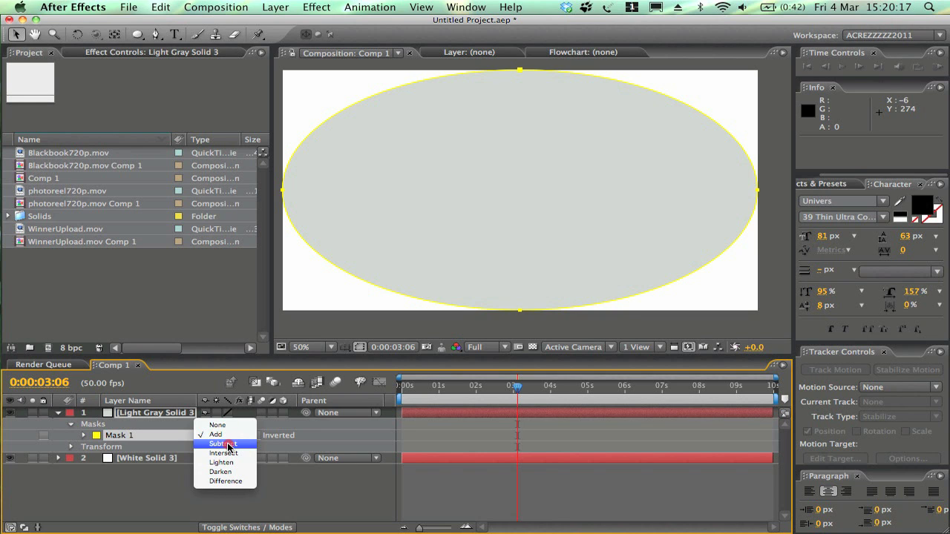
pyautogui.click(222, 444)
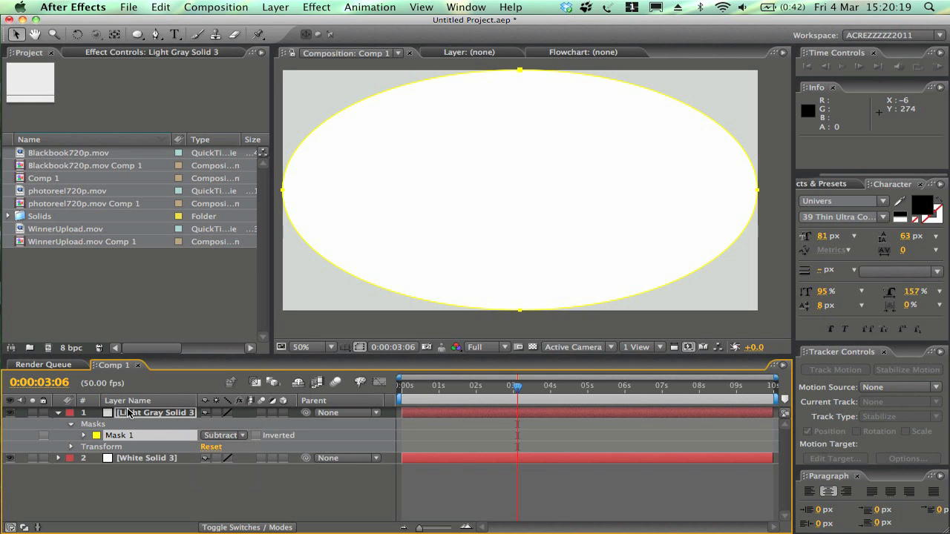
# Feather the light gray solid's mask by 150 pixels to create a soft vignette, and deselect the layer.
pyautogui.click(128, 415)
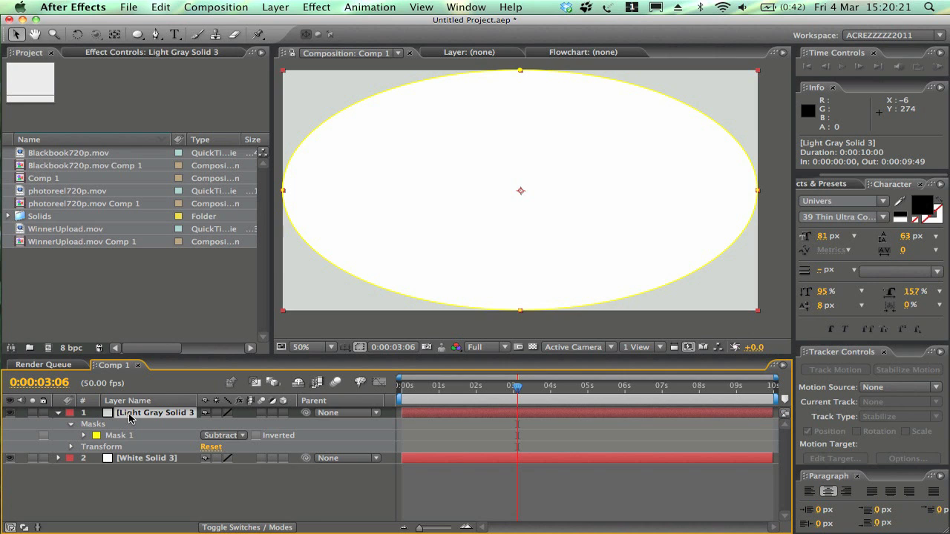
pyautogui.press('f')
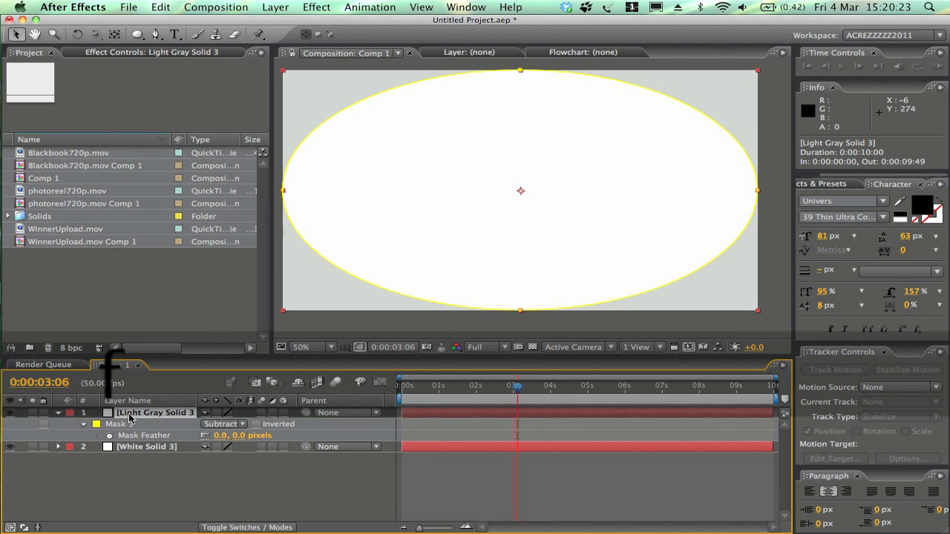
pyautogui.moveTo(235, 436); pyautogui.dragTo(339, 437)
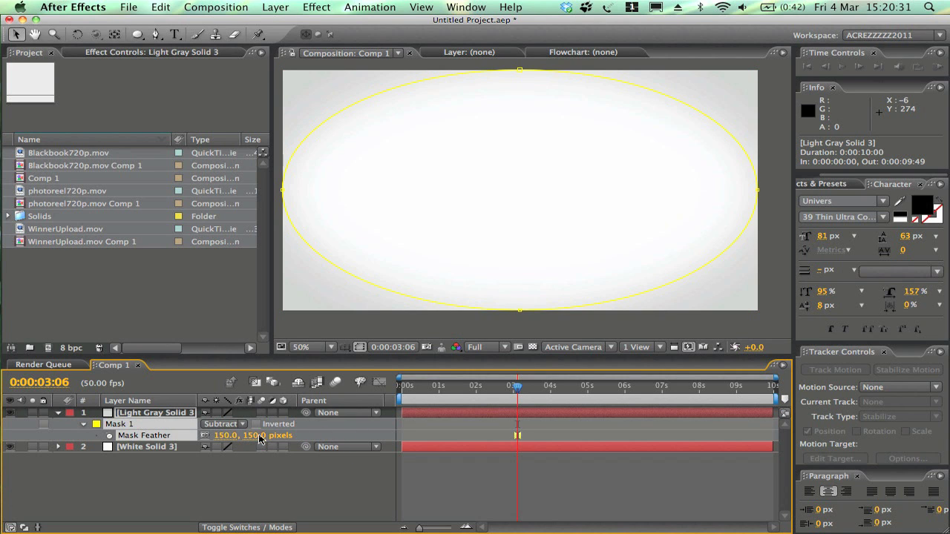
pyautogui.click(269, 475)
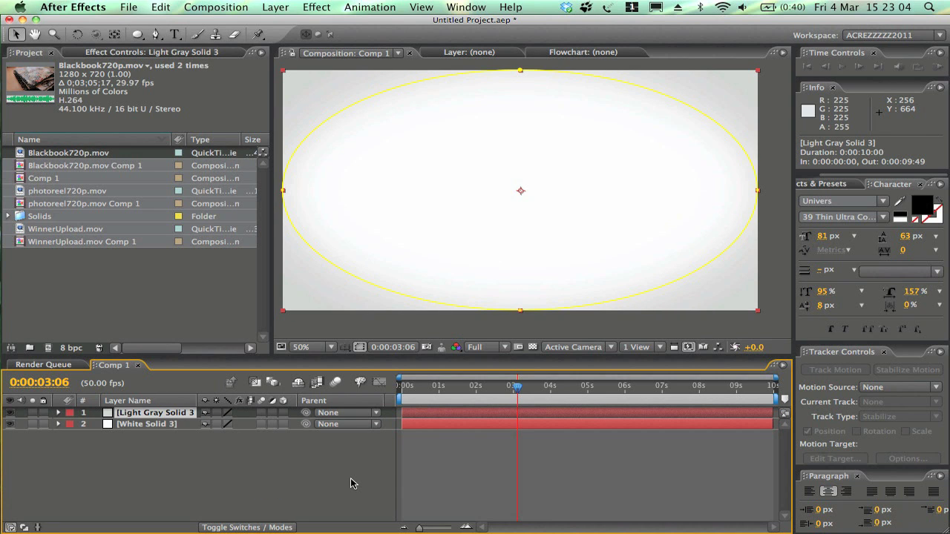
pyautogui.click(353, 483)
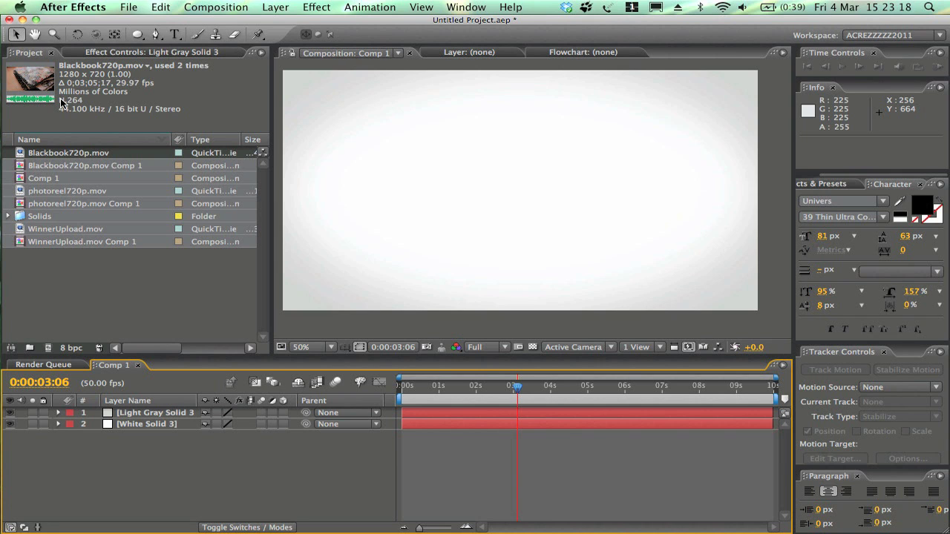
# Place Blackbook720p.mov in Comp 1, scale it down proportionally and move it up to position 640, 230.
pyautogui.moveTo(87, 153); pyautogui.dragTo(521, 188)
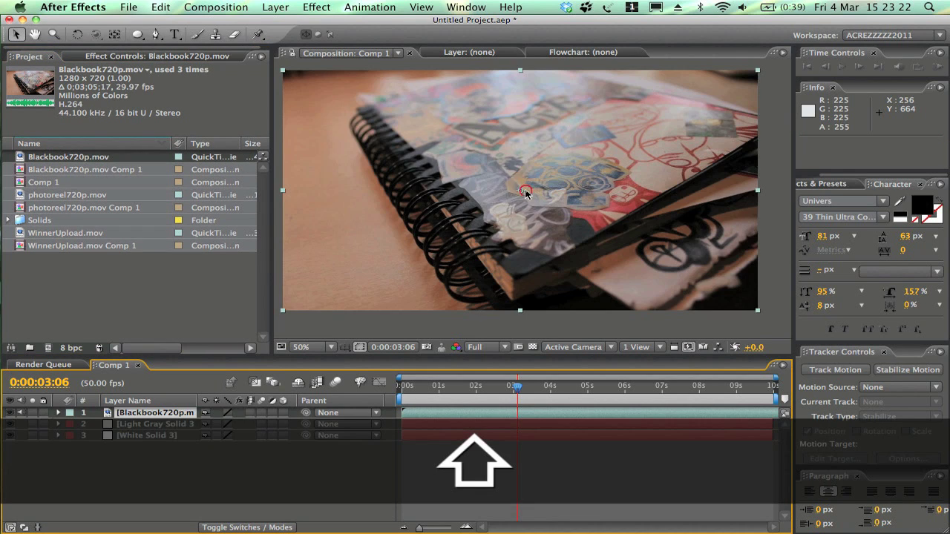
pyautogui.moveTo(760, 73); pyautogui.dragTo(632, 121)
pyautogui.moveTo(537, 201); pyautogui.dragTo(536, 153)
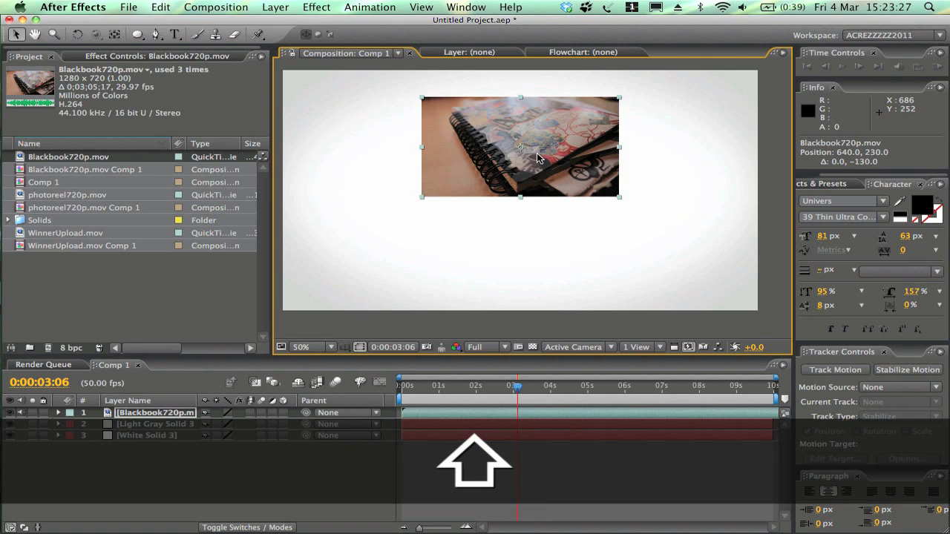
# Pre-compose the Blackbook720p.mov layer as Blackbook720p.mov Comp 2 and open the new composition.
pyautogui.click(276, 7)
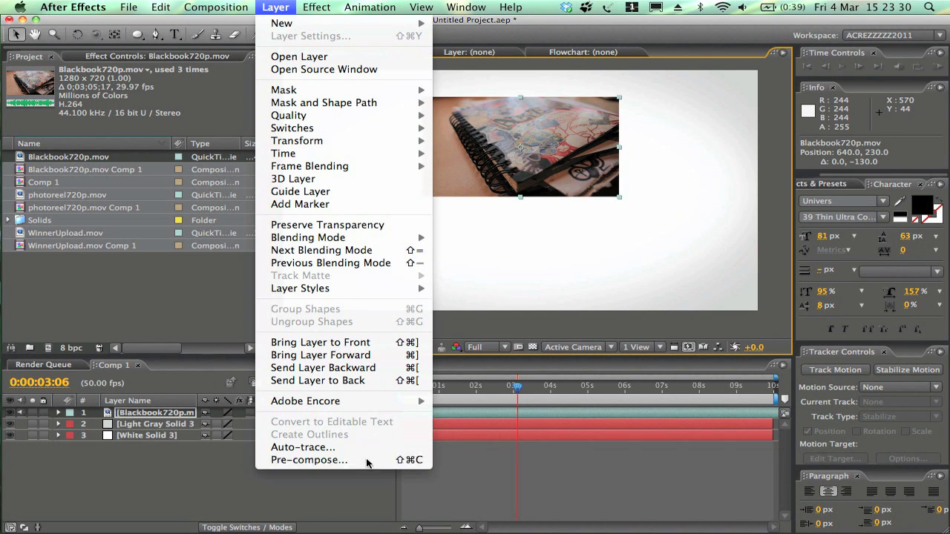
pyautogui.click(367, 461)
pyautogui.press('Return')
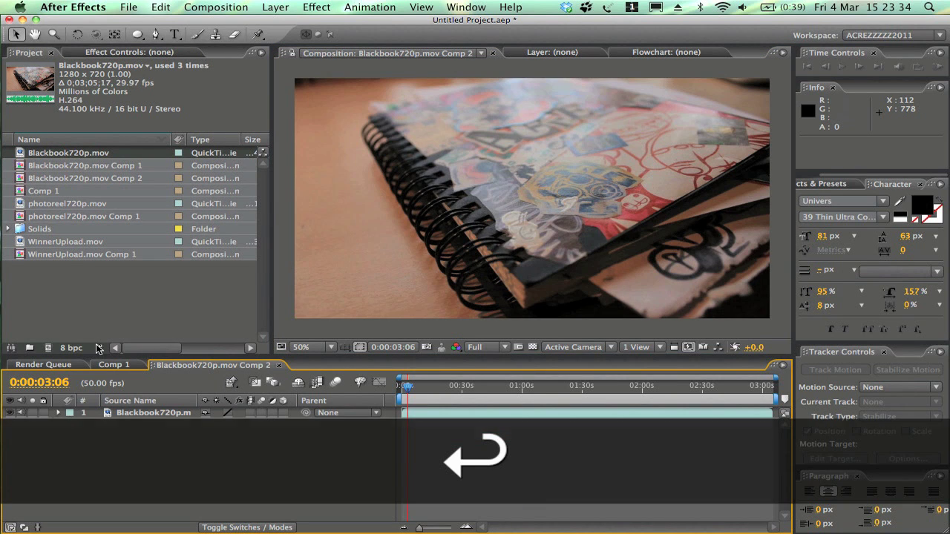
# Return to Comp 1, close the Blackbook720p.mov Comp 2 timeline and reopen that composition from its layer.
pyautogui.click(114, 364)
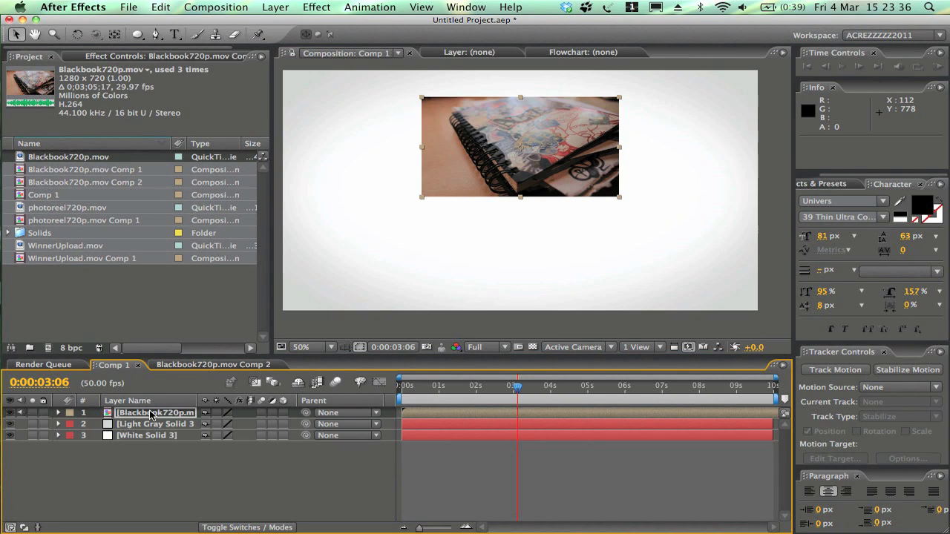
pyautogui.click(154, 472)
pyautogui.click(276, 367)
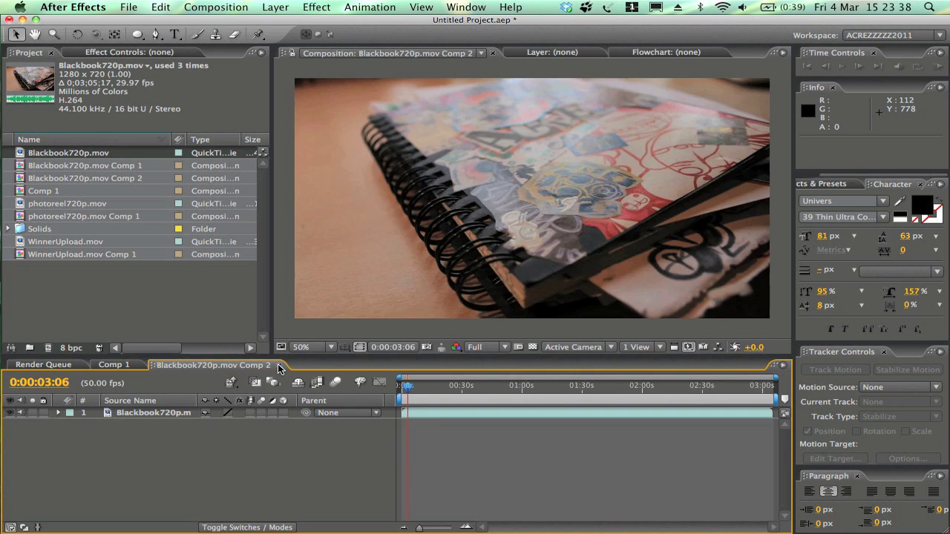
pyautogui.click(279, 366)
pyautogui.click(166, 413)
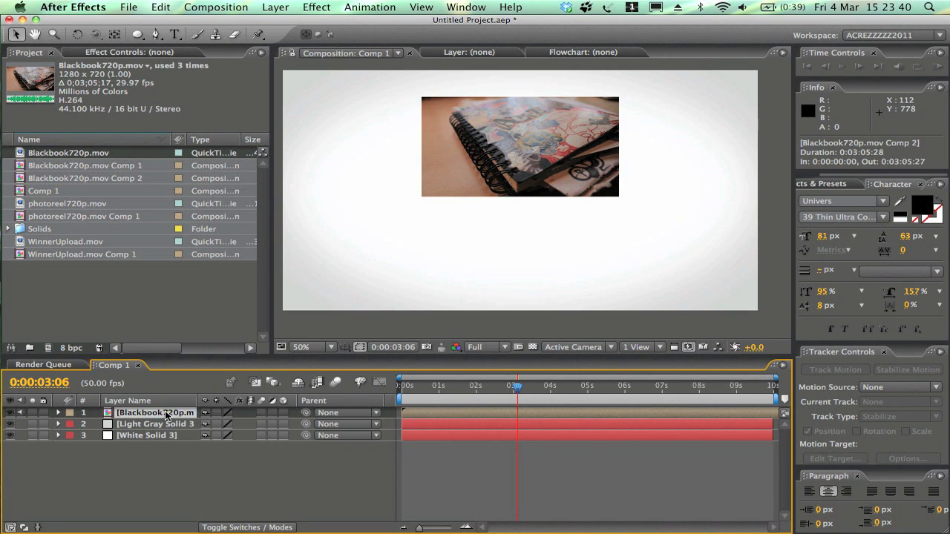
pyautogui.rightClick(166, 414)
pyautogui.click(295, 394)
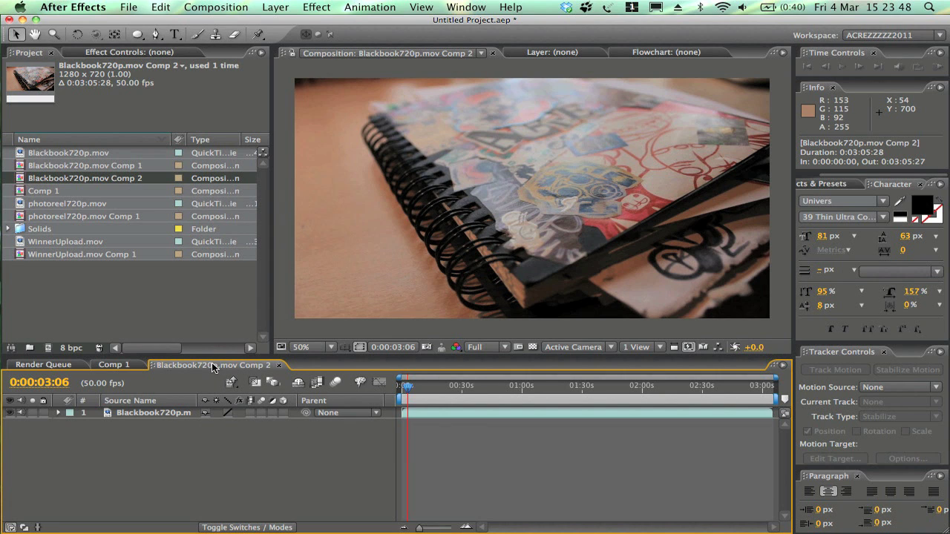
# Set the height of the Blackbook720p.mov Comp 2 composition to 1440 pixels in its settings.
pyautogui.rightClick(264, 369)
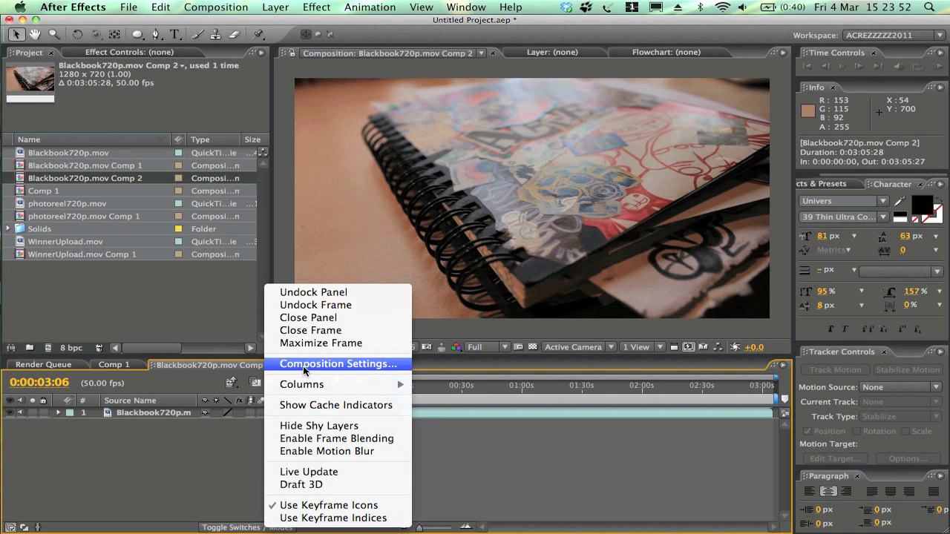
pyautogui.click(304, 369)
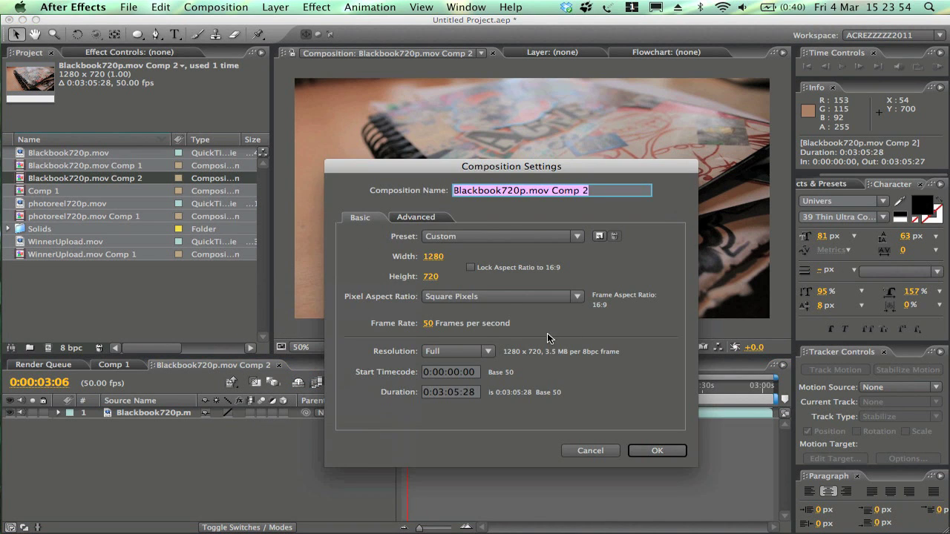
pyautogui.click(428, 277)
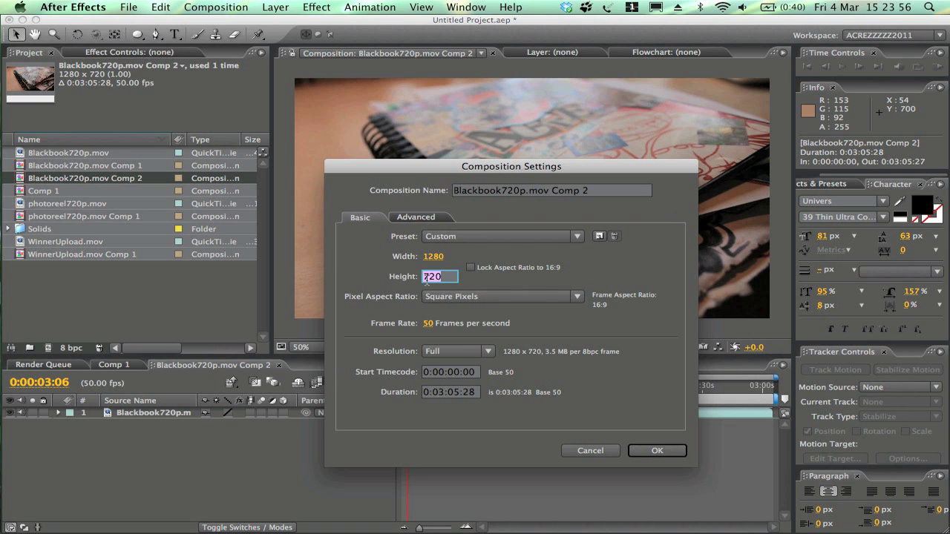
pyautogui.write('1440')
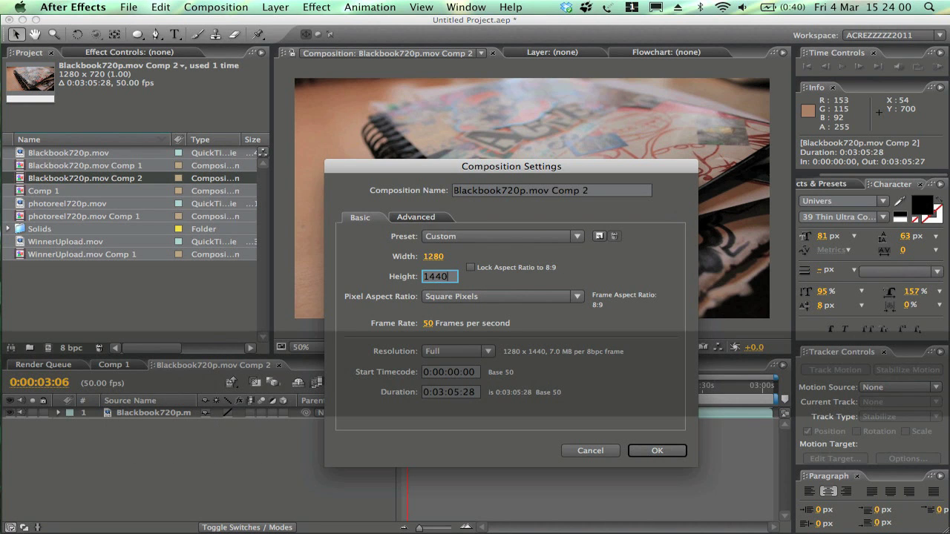
pyautogui.press('Return')
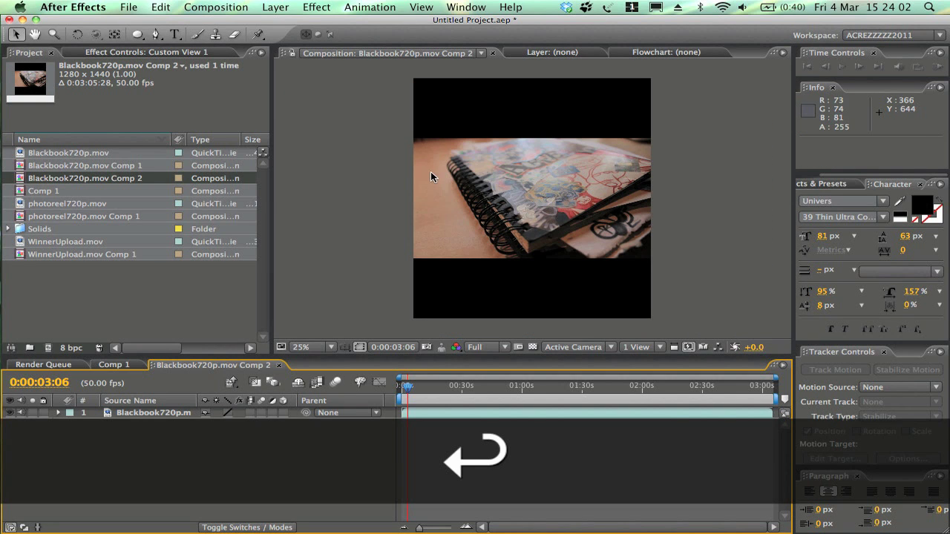
# Move the Blackbook720p.mov clip straight up to position 640, 360 so it fills the upper half of the composition.
pyautogui.click(523, 210)
pyautogui.moveTo(523, 210); pyautogui.dragTo(514, 145)
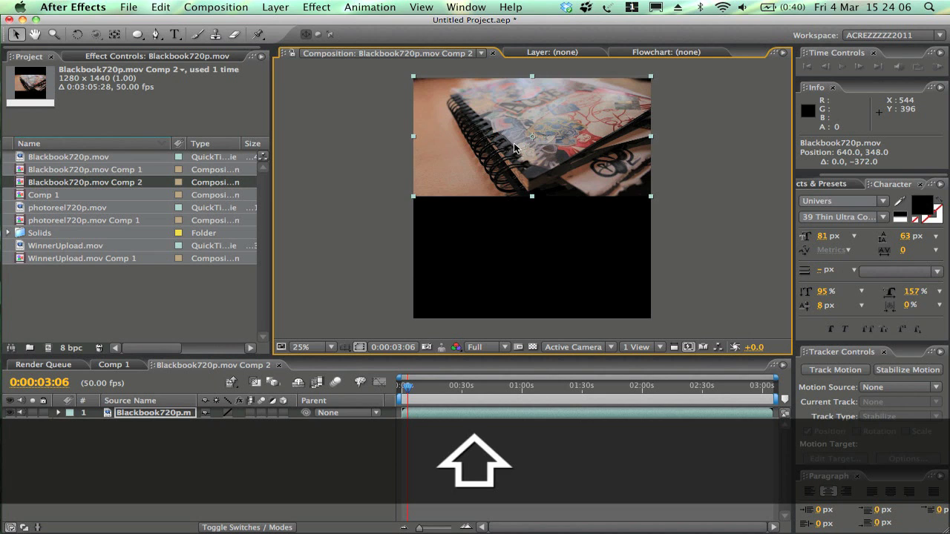
pyautogui.press('Down')
pyautogui.press('Down')
pyautogui.press('Down')
pyautogui.press('Down')
pyautogui.press('Down')
pyautogui.press('Down')
pyautogui.press('Down')
pyautogui.press('Down')
pyautogui.press('Down')
pyautogui.press('Down')
pyautogui.press('Down')
pyautogui.press('Down')
pyautogui.press('Down')
pyautogui.press('Up')
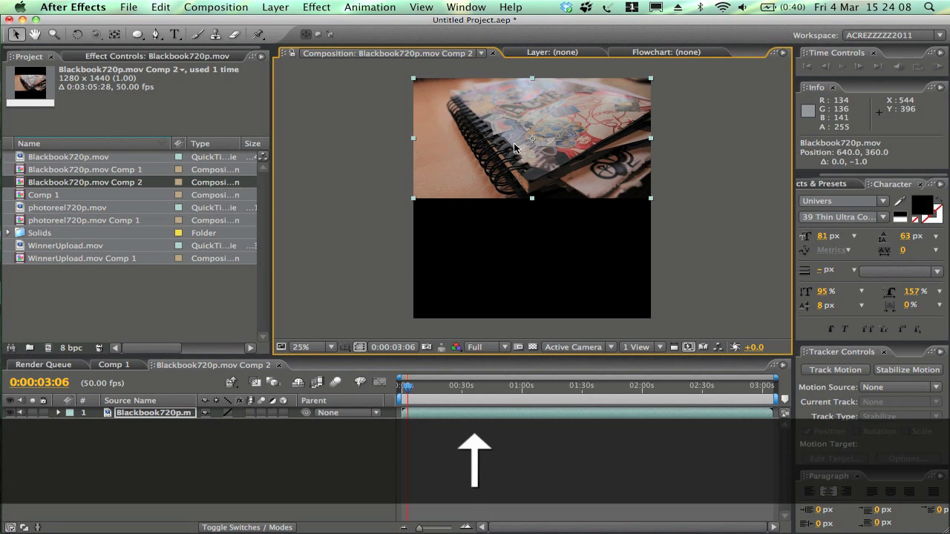
pyautogui.press('super+c')
pyautogui.press('super+v')
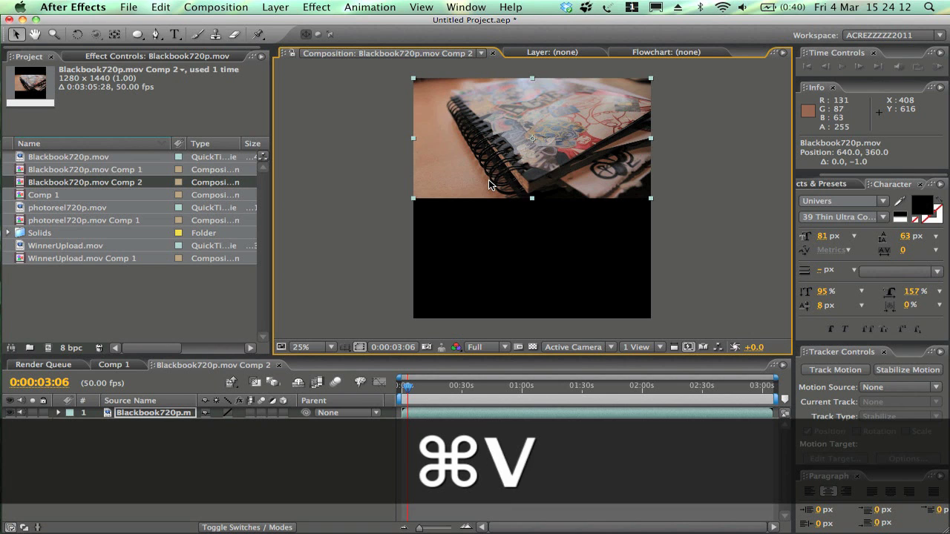
pyautogui.moveTo(489, 185); pyautogui.dragTo(489, 154)
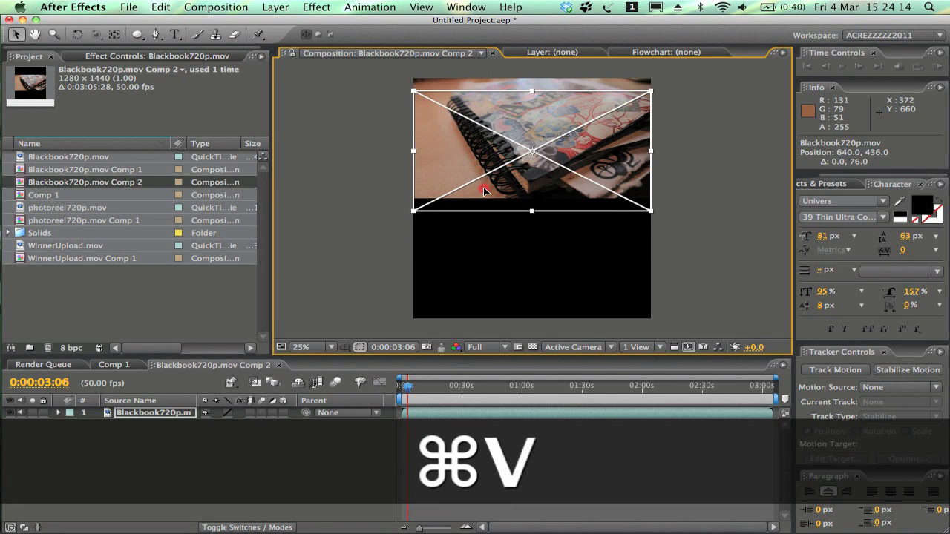
pyautogui.press('super+z')
# Duplicate the Blackbook720p.mov layer within Blackbook720p.mov Comp 2.
pyautogui.click(127, 414)
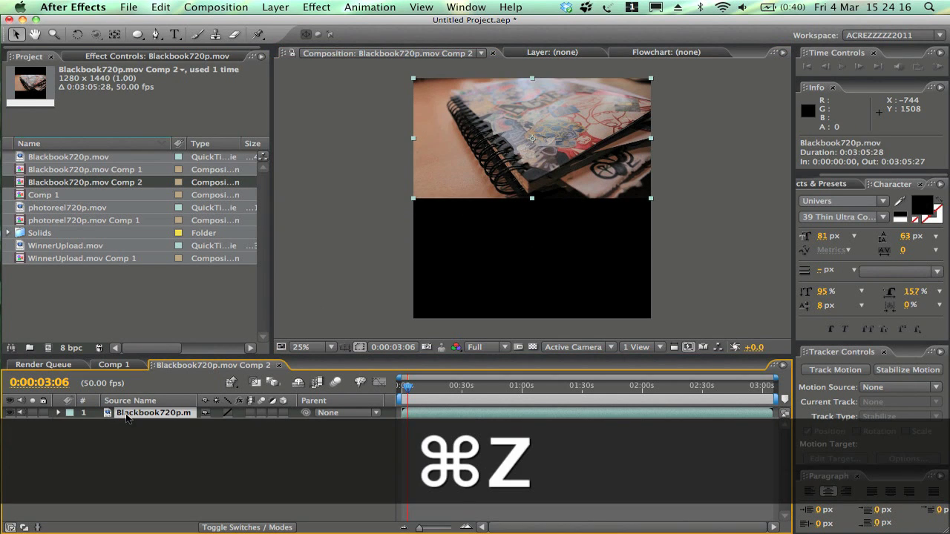
pyautogui.press('super+c')
pyautogui.press('super+v')
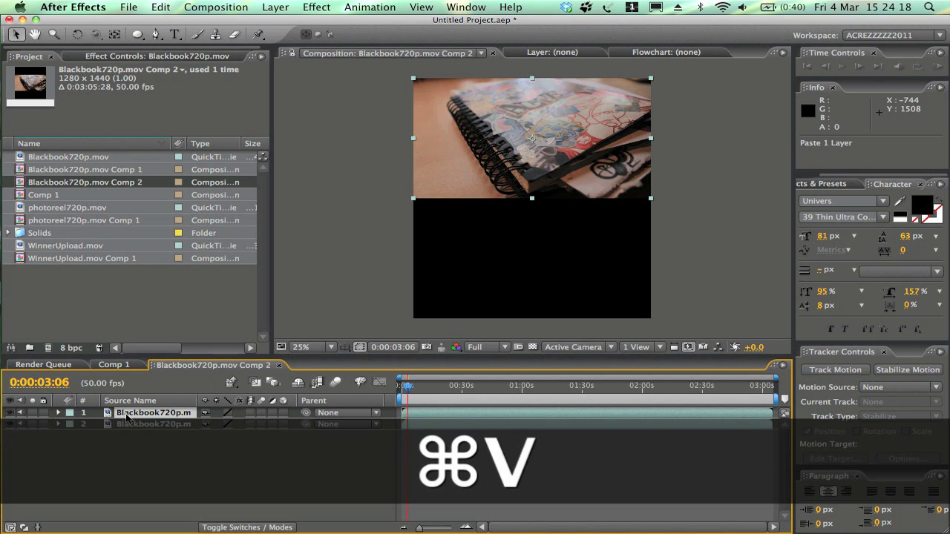
# Move the duplicated clip straight down to position 640, 1080, flip it vertically into a mirror image, and deselect it.
pyautogui.moveTo(488, 125); pyautogui.dragTo(490, 260)
pyautogui.press('Up')
pyautogui.press('Up')
pyautogui.press('Up')
pyautogui.press('Up')
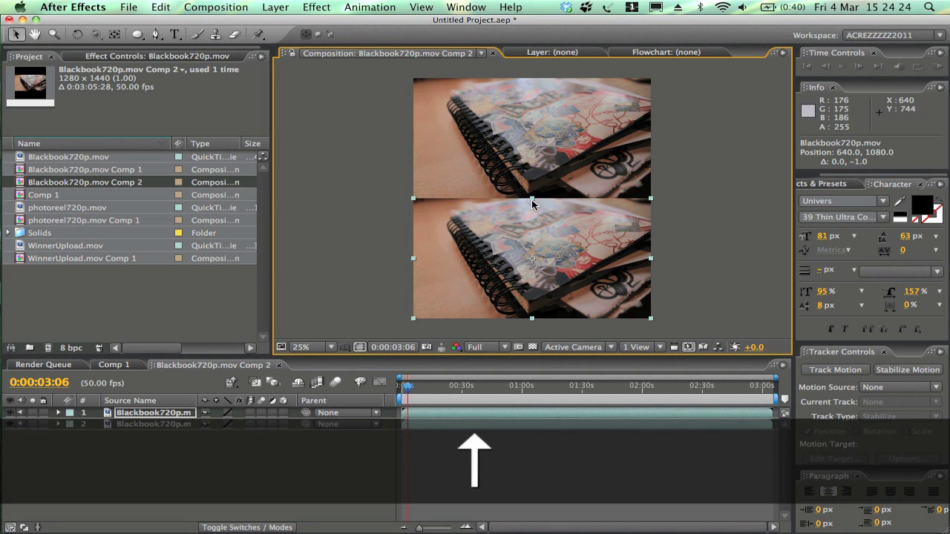
pyautogui.moveTo(532, 199); pyautogui.dragTo(531, 320)
pyautogui.click(722, 224)
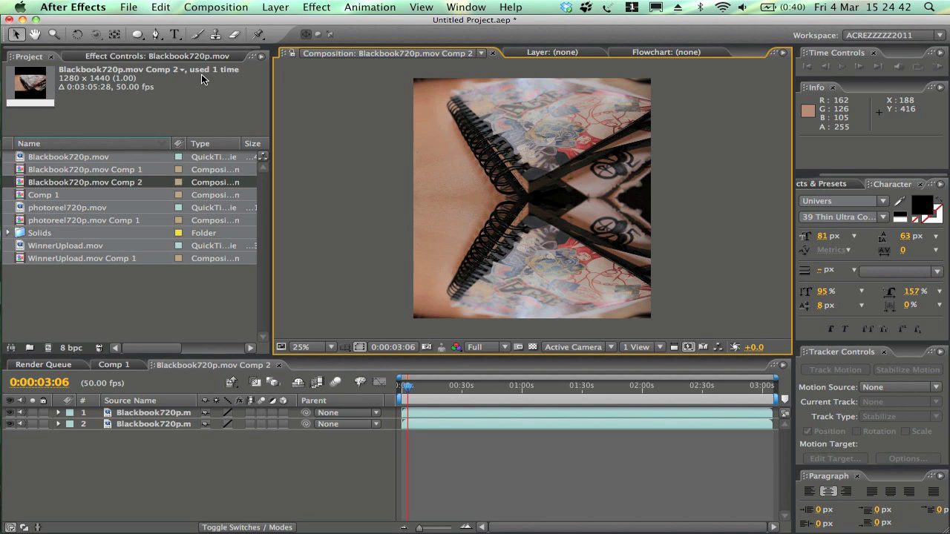
# Draw a rectangular mask, wider than the frame, keeping the upper part of the flipped copy, and feather it by 288 pixels.
pyautogui.click(138, 35)
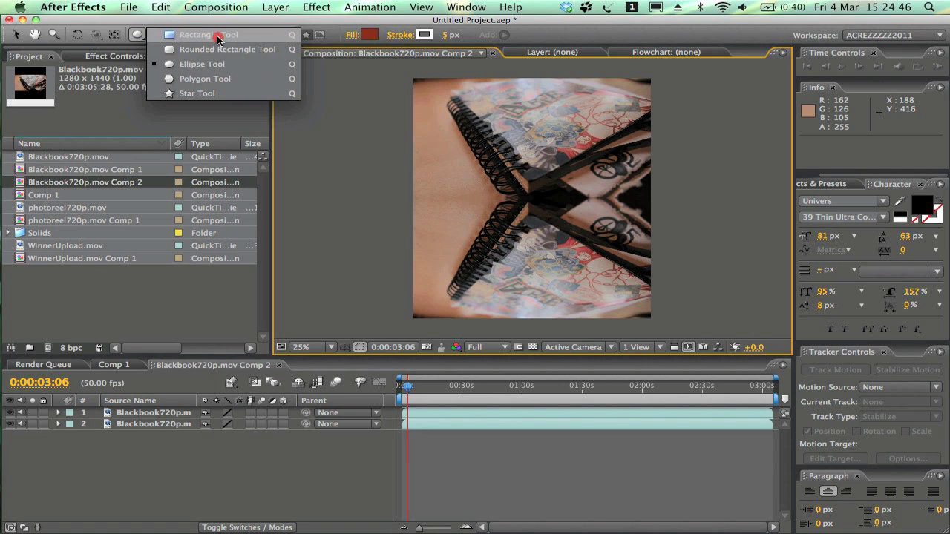
pyautogui.click(217, 37)
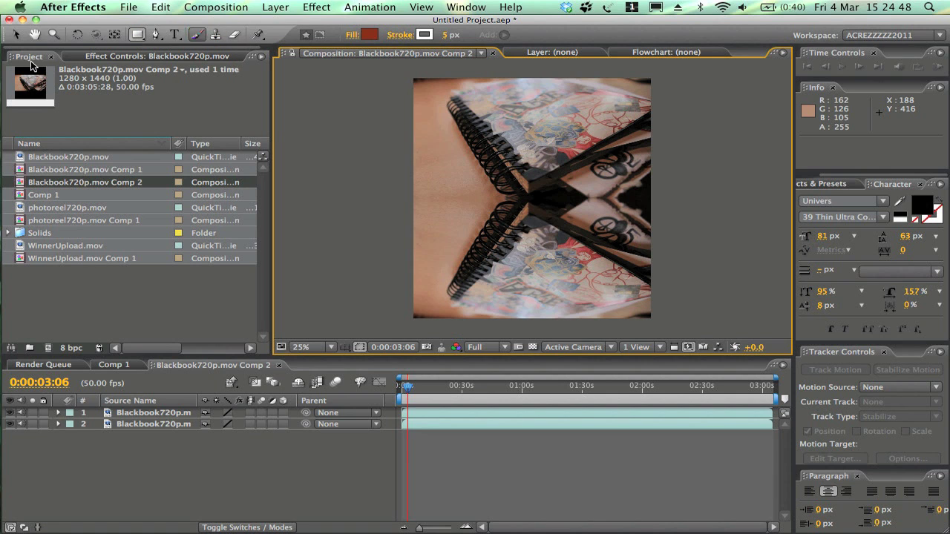
pyautogui.click(172, 418)
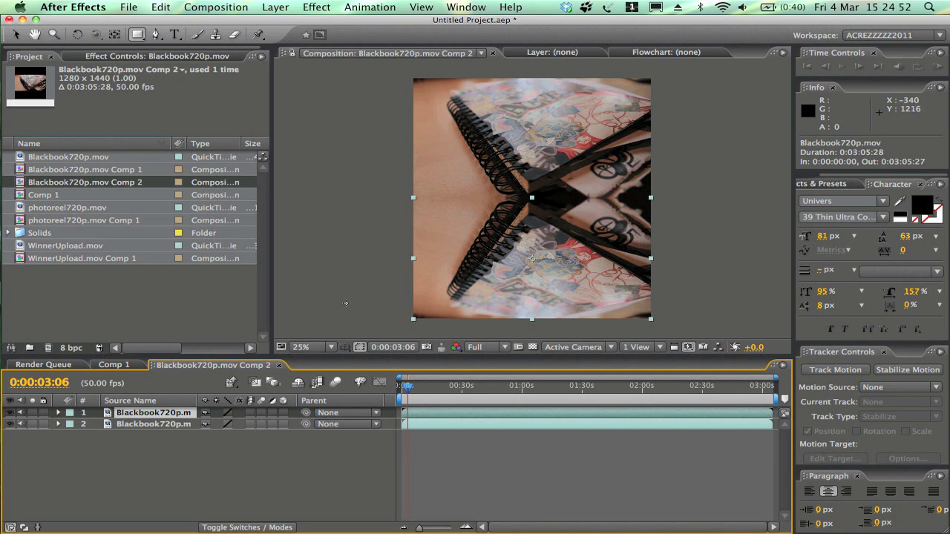
pyautogui.moveTo(357, 96); pyautogui.dragTo(710, 250)
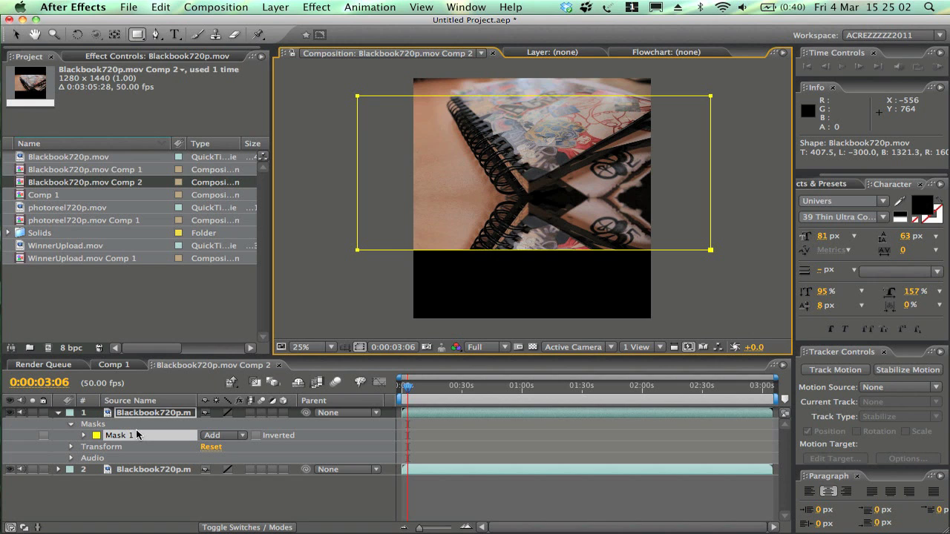
pyautogui.press('f')
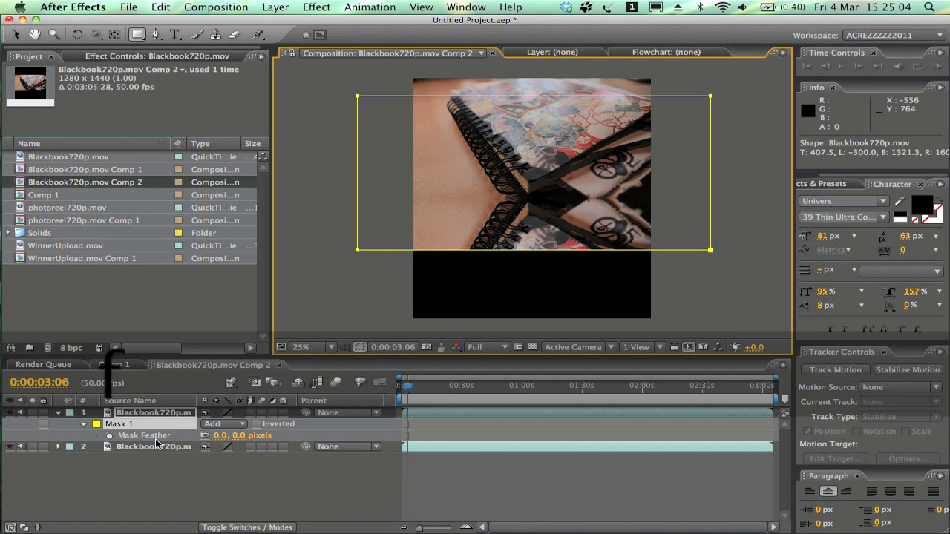
pyautogui.moveTo(237, 436); pyautogui.dragTo(265, 436)
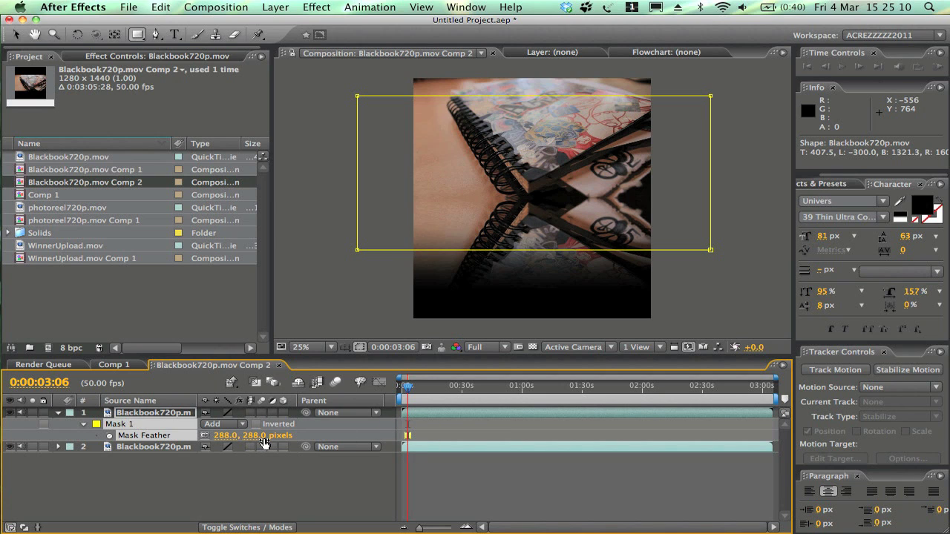
# Lower the opacity of the flipped reflection layer to 46%.
pyautogui.click(140, 413)
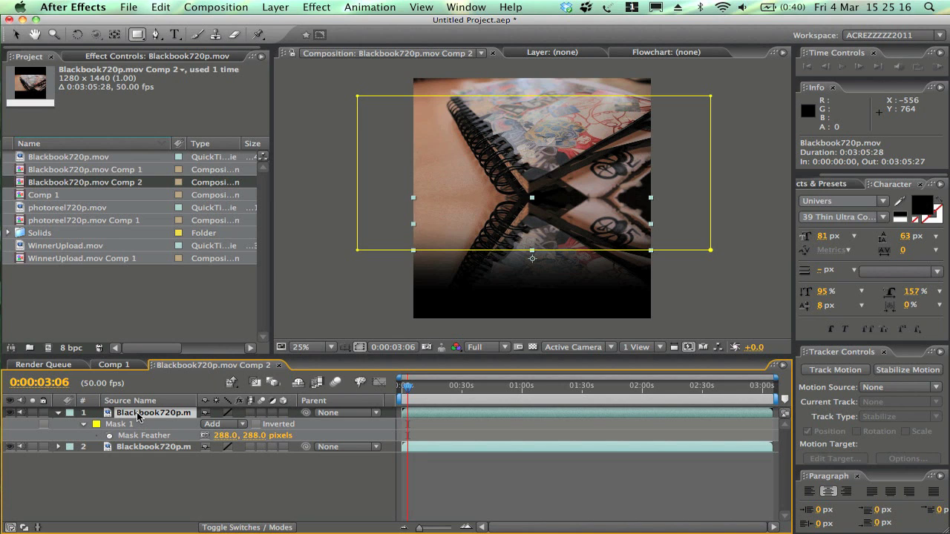
pyautogui.press('t')
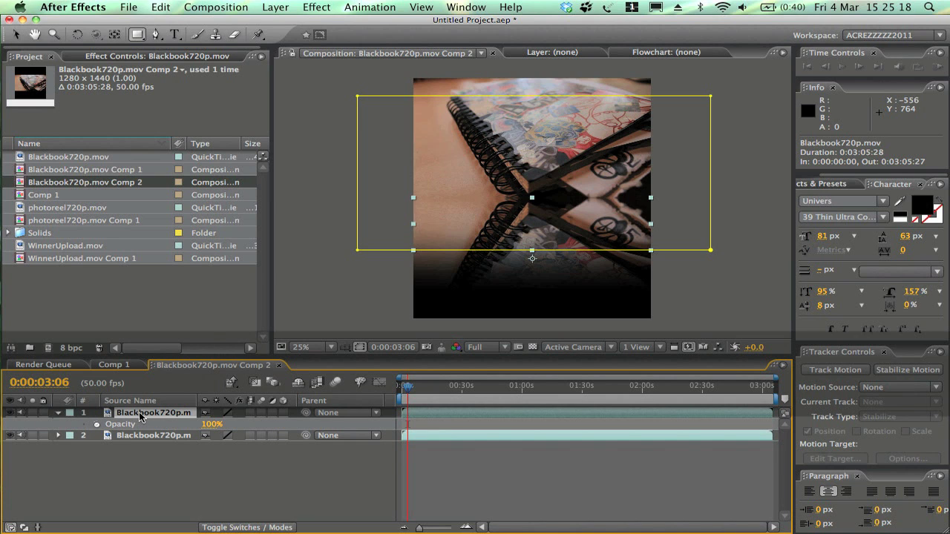
pyautogui.hotkey('alt', 'shift', 't')
pyautogui.moveTo(209, 428); pyautogui.dragTo(179, 428)
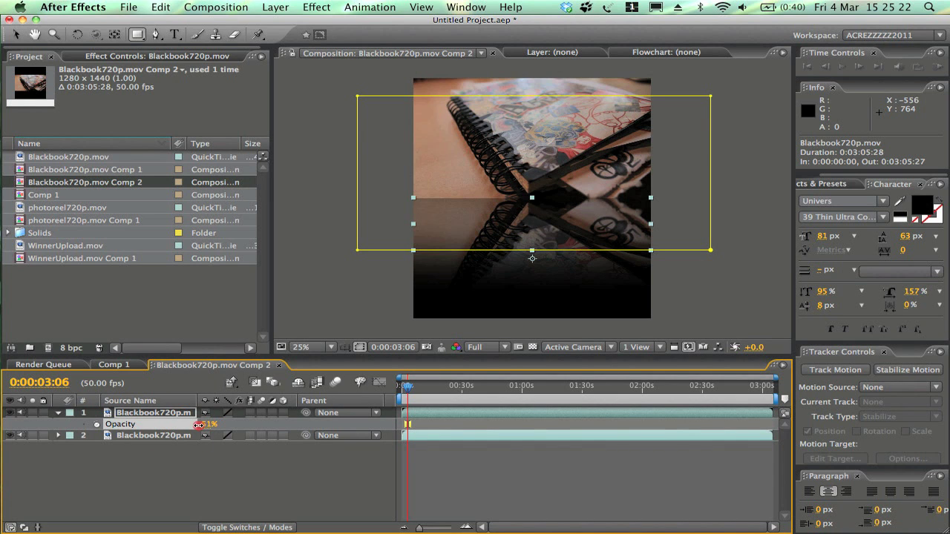
pyautogui.moveTo(199, 425); pyautogui.dragTo(195, 427)
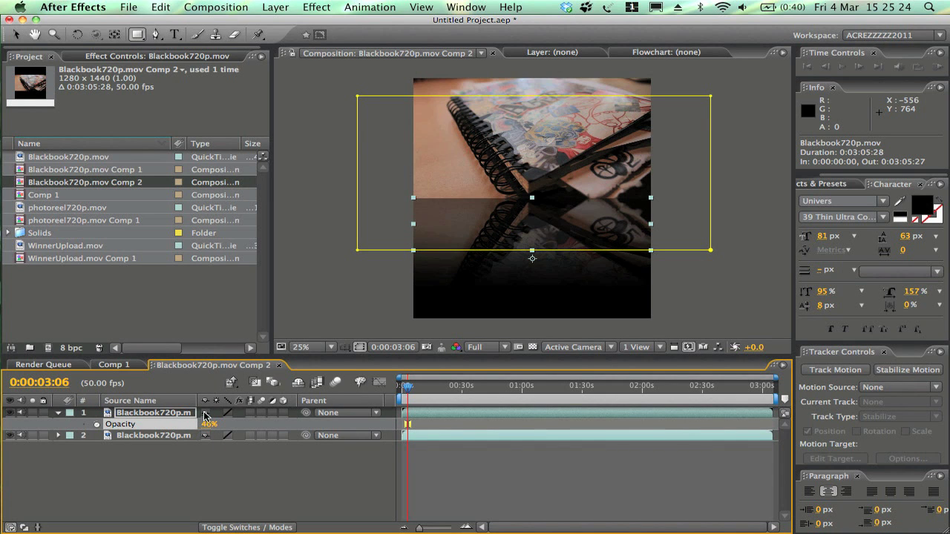
# In Comp 1, move the Blackbook720p.mov Comp 2 layer down to position 640, 374 and make it a 3D layer.
pyautogui.click(119, 365)
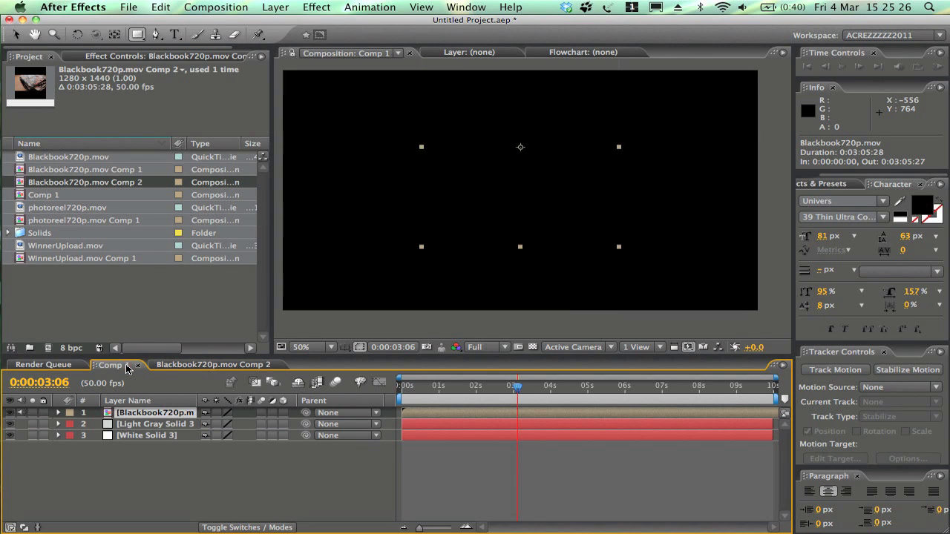
pyautogui.click(14, 35)
pyautogui.moveTo(540, 103); pyautogui.dragTo(547, 162)
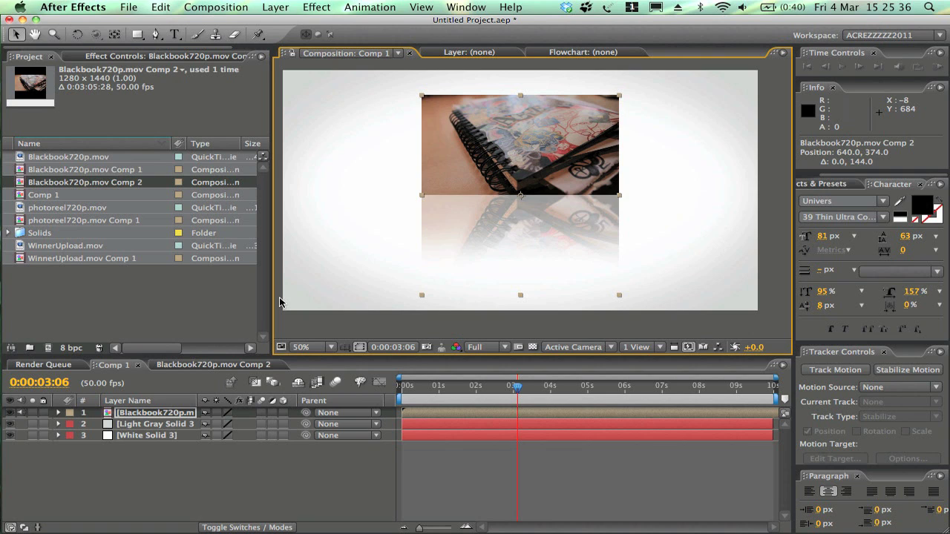
pyautogui.click(163, 414)
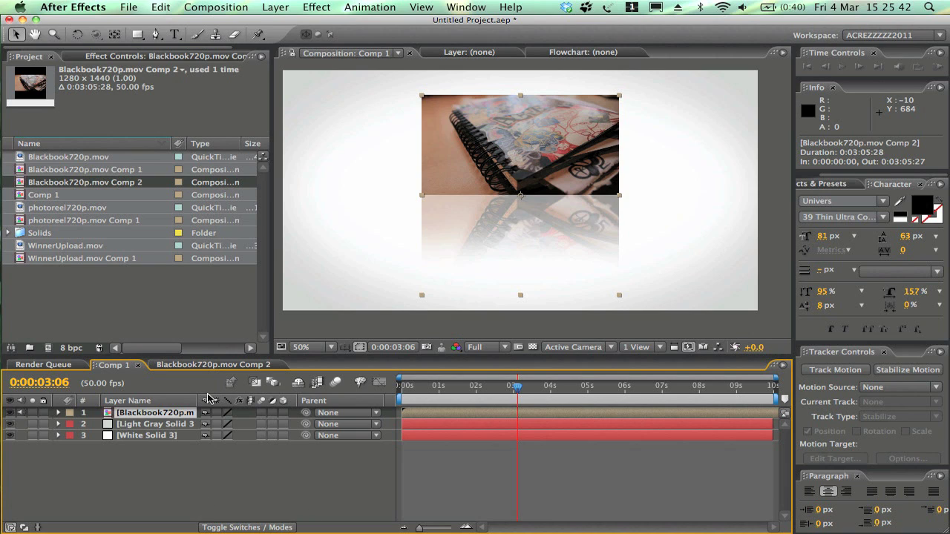
pyautogui.click(283, 413)
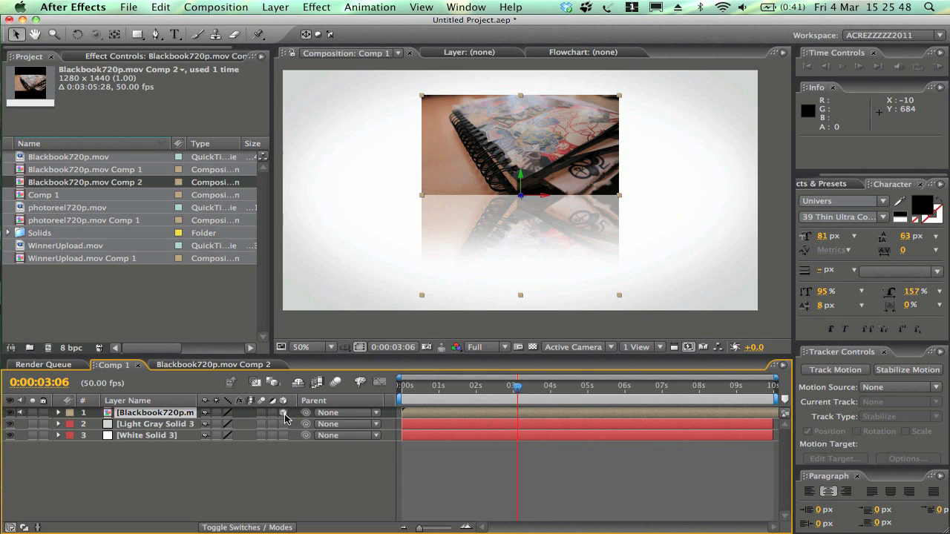
pyautogui.click(78, 34)
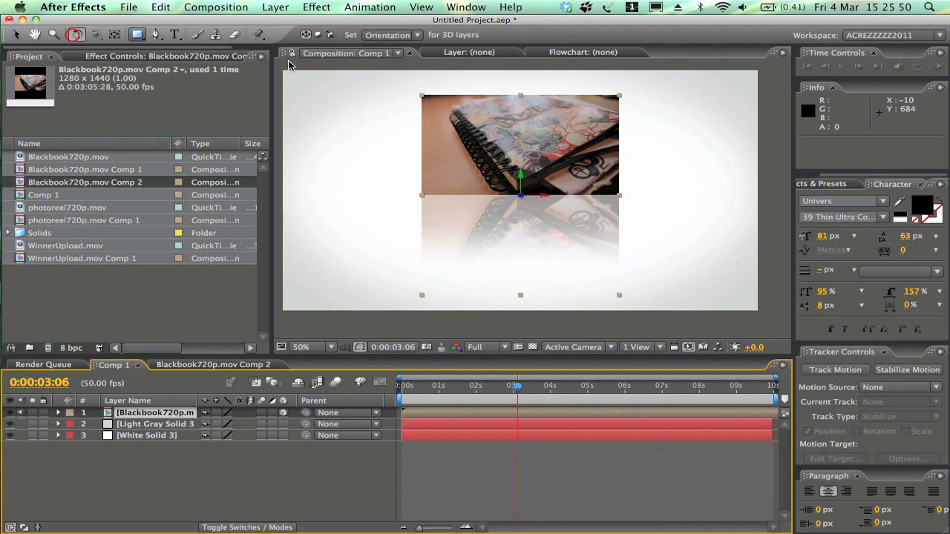
pyautogui.moveTo(521, 178)
pyautogui.mouseDown()
pyautogui.moveTo(534, 178)
pyautogui.moveTo(521, 177)
pyautogui.mouseUp()
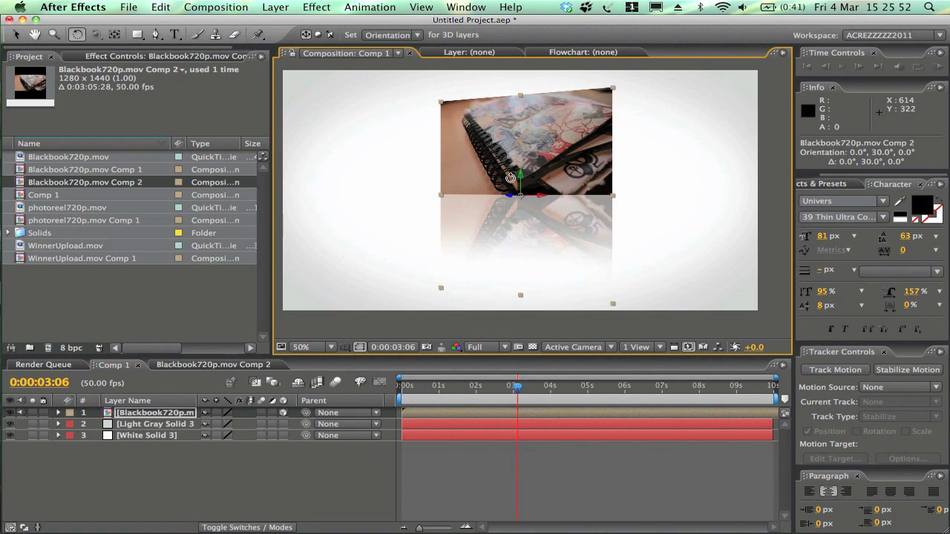
pyautogui.press('super+z')
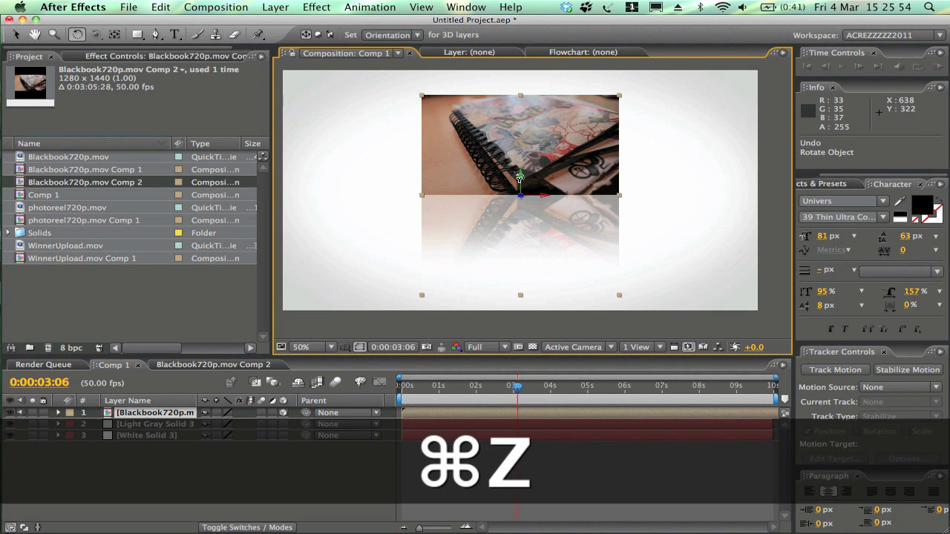
# Add a new camera named Camera 1 to Comp 1 with the 50mm preset.
pyautogui.click(275, 7)
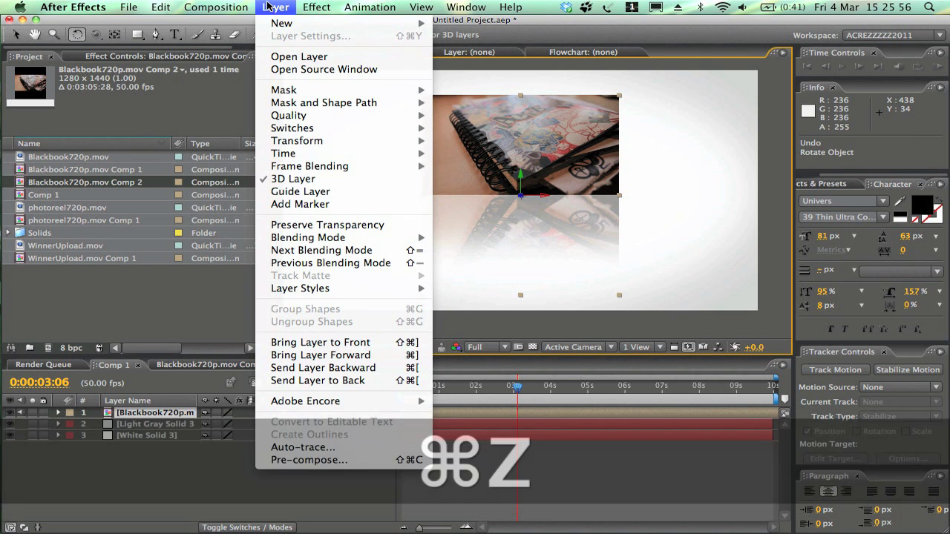
pyautogui.moveTo(297, 23)
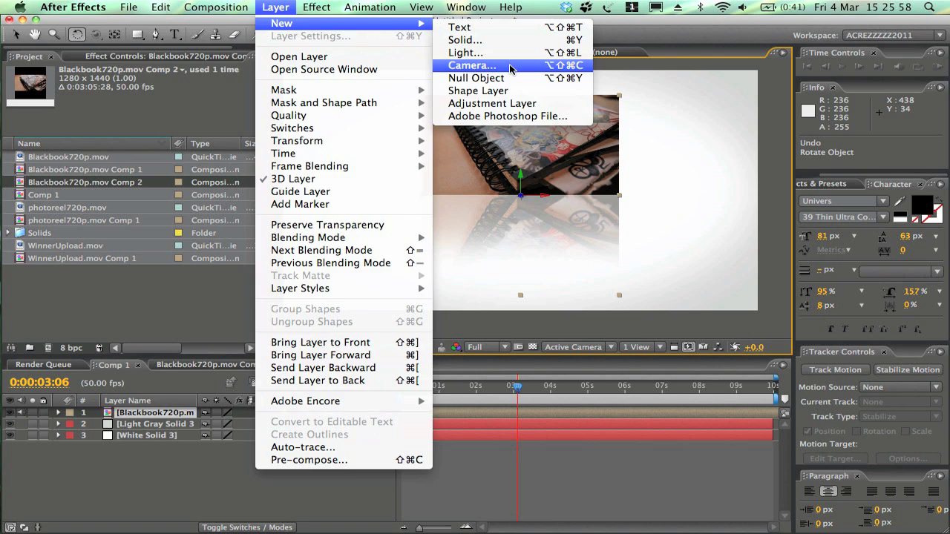
pyautogui.click(509, 66)
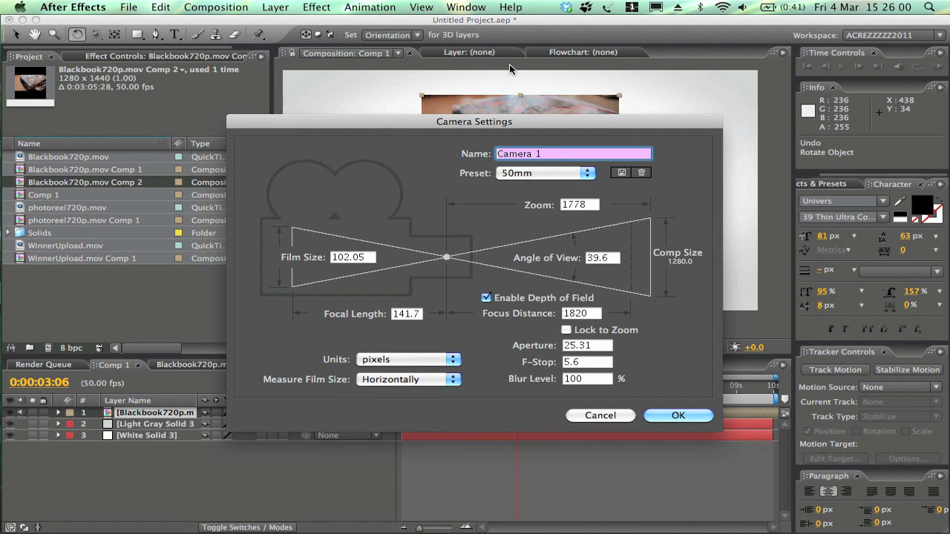
pyautogui.click(575, 174)
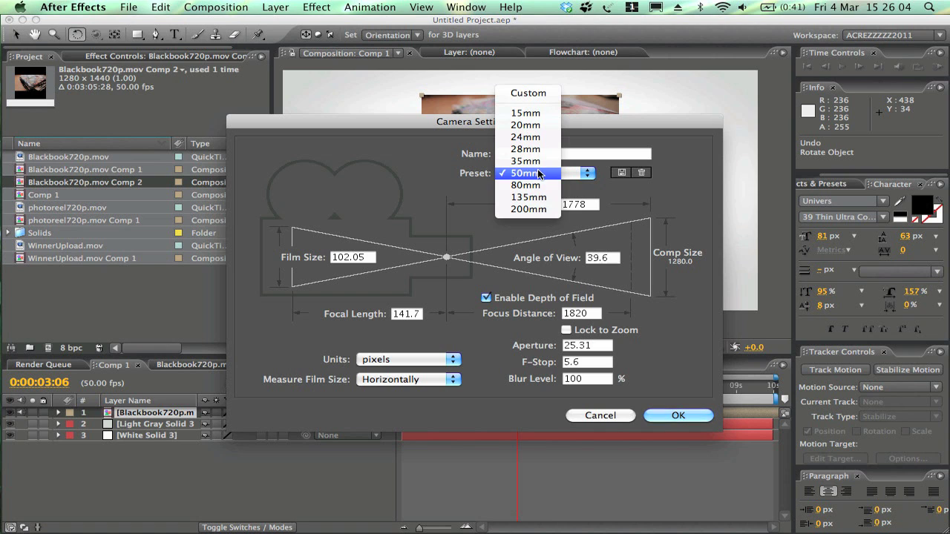
pyautogui.click(539, 175)
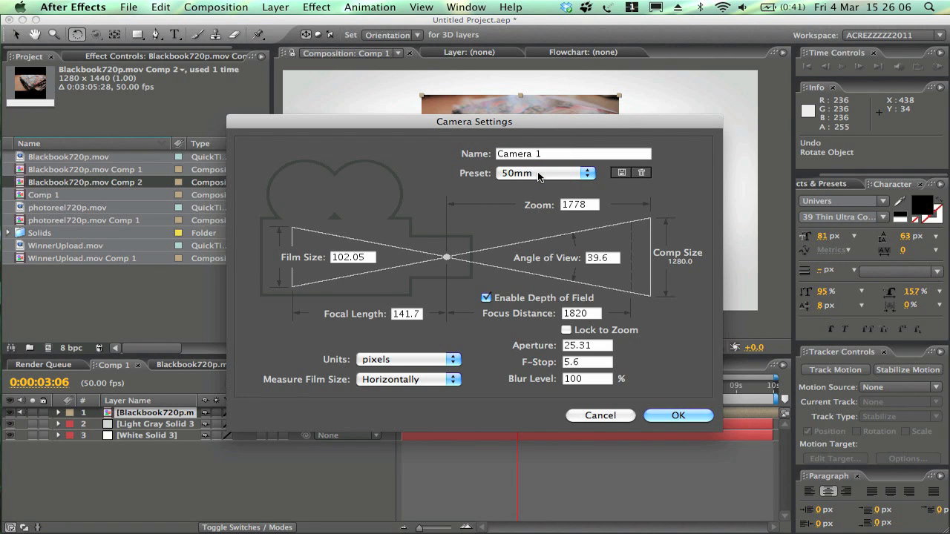
pyautogui.press('Return')
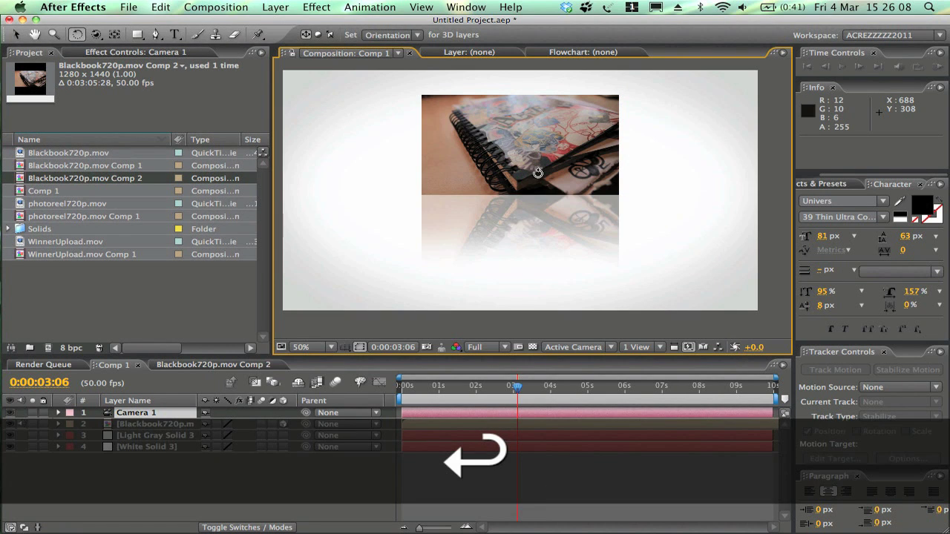
# Orbit the camera around the Blackbook clip to try out the 3D view, and undo the orbit moves.
pyautogui.click(96, 35)
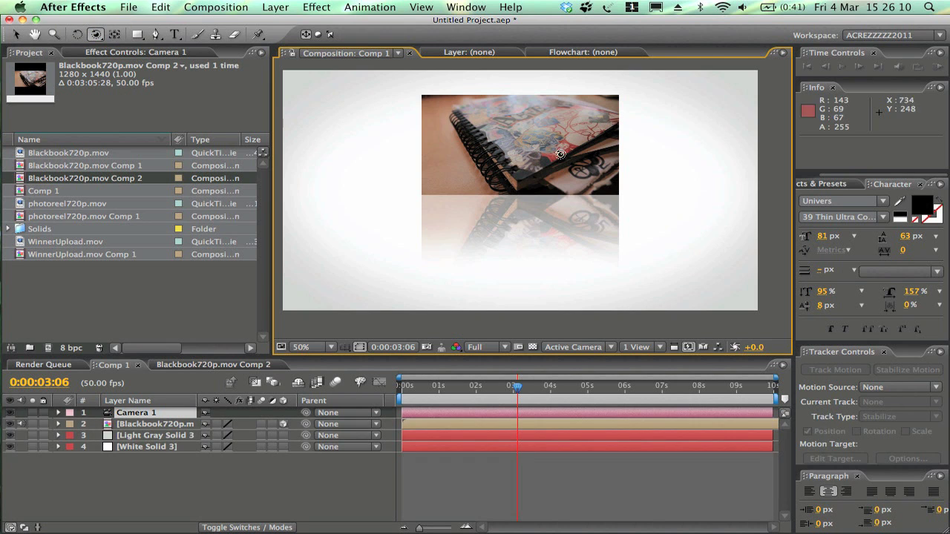
pyautogui.moveTo(562, 154); pyautogui.dragTo(684, 153)
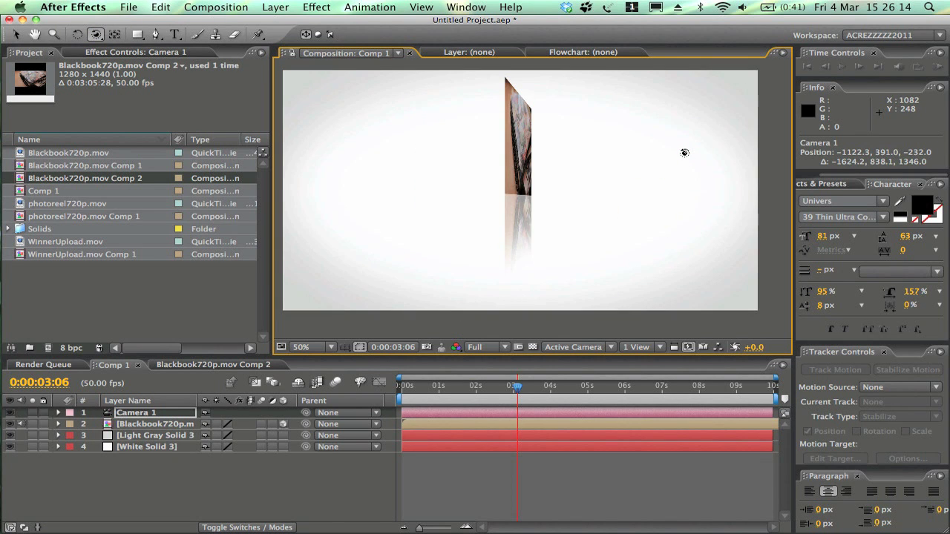
pyautogui.press('super+z')
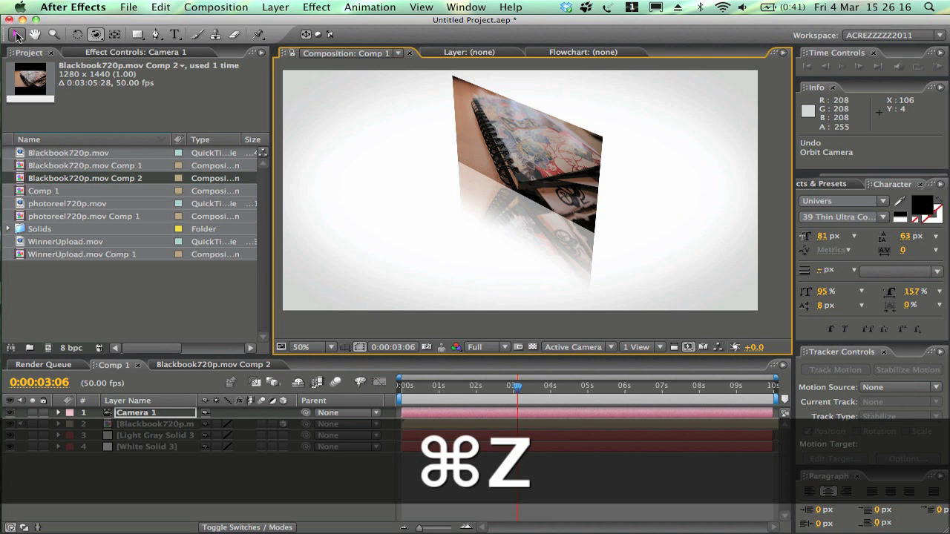
pyautogui.press('super+z')
pyautogui.click(17, 35)
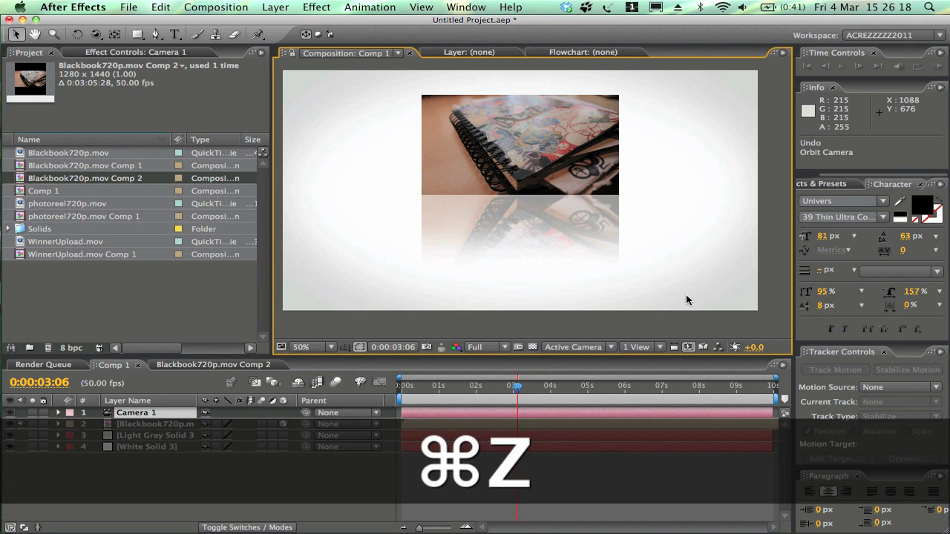
# Nudge the Blackbook720p.mov Comp 2 layer to position 658, 372 and set its Y Rotation to 30°.
pyautogui.moveTo(540, 180); pyautogui.dragTo(547, 178)
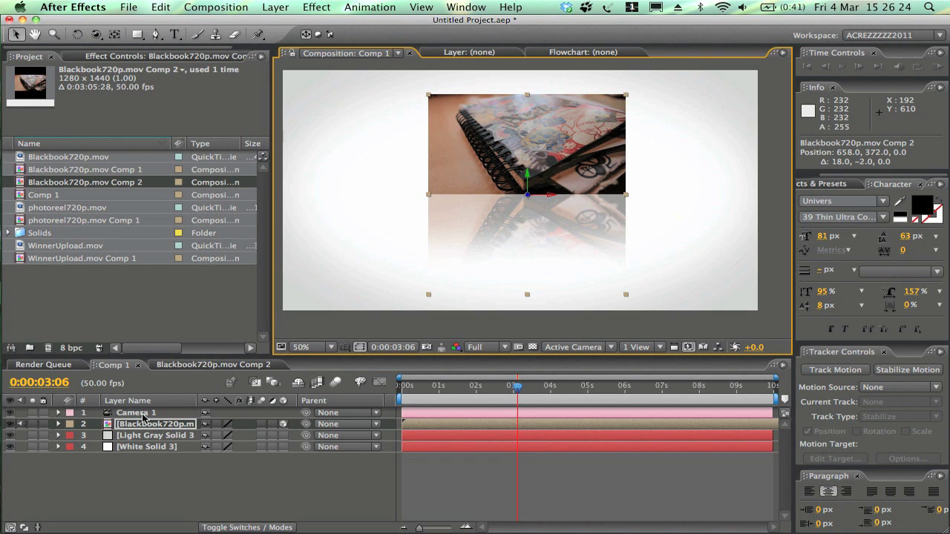
pyautogui.click(58, 424)
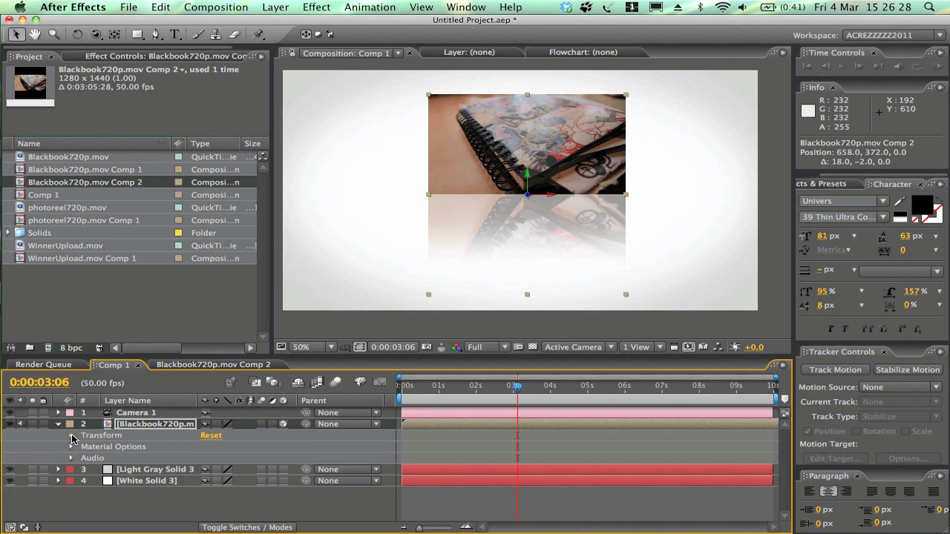
pyautogui.click(71, 436)
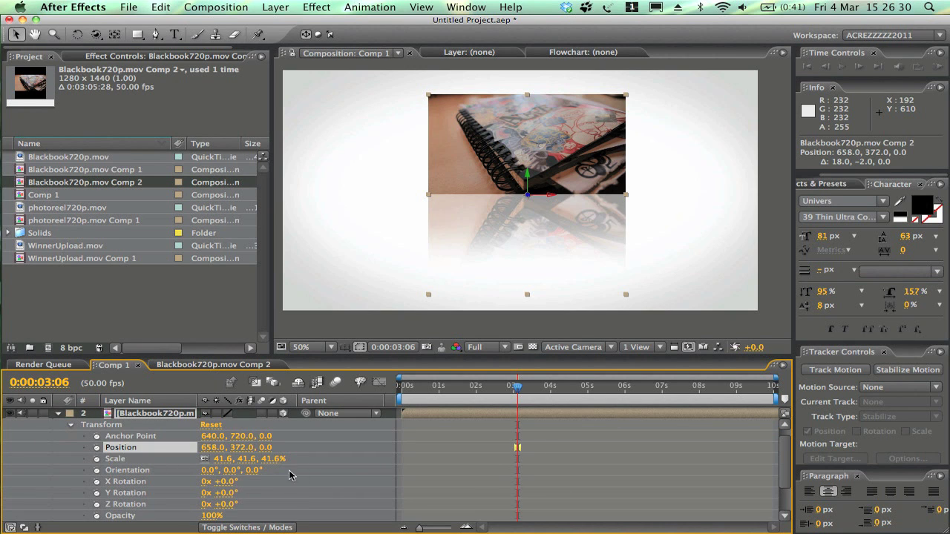
pyautogui.moveTo(226, 493); pyautogui.dragTo(243, 493)
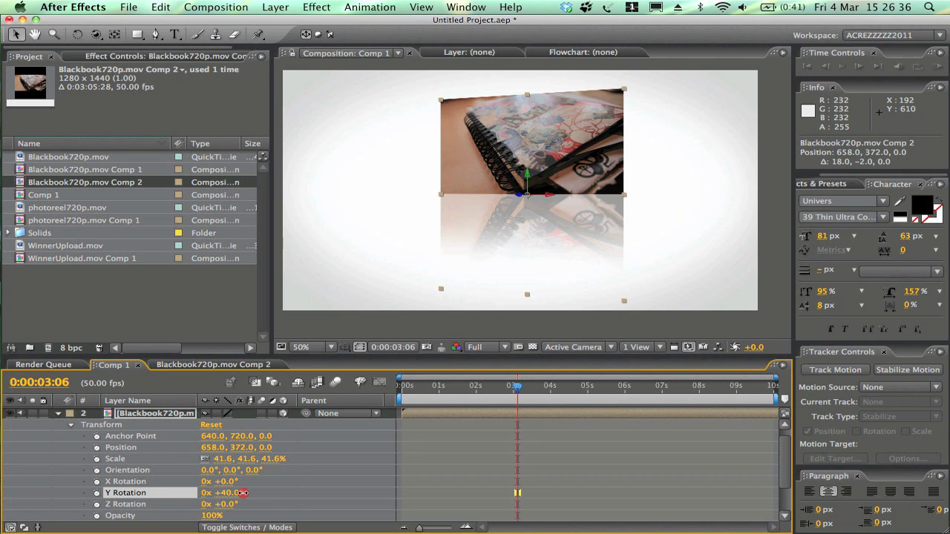
pyautogui.moveTo(233, 494); pyautogui.dragTo(230, 503)
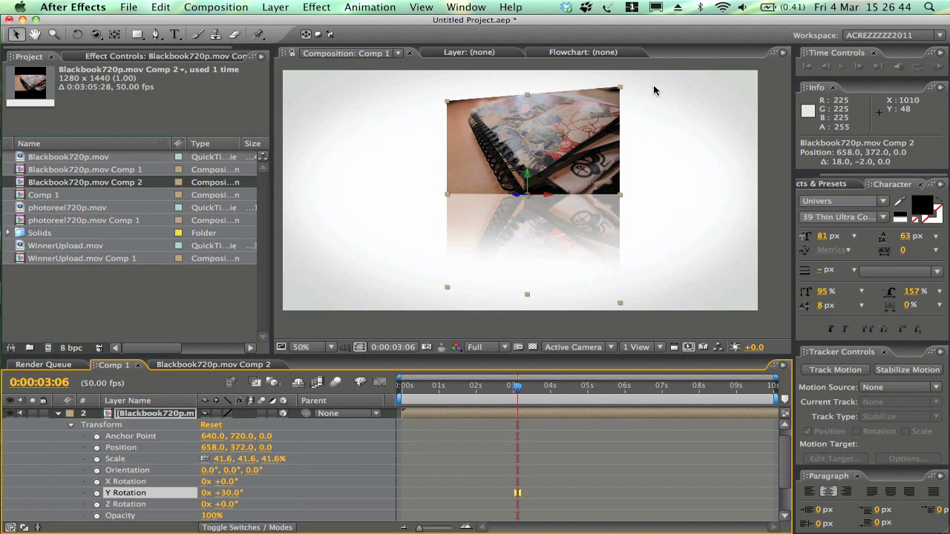
# Scale the Blackbook layer up to 59%, move it to position 817.8, 518.8, and deselect it.
pyautogui.moveTo(622, 86); pyautogui.dragTo(663, 46)
pyautogui.moveTo(569, 213); pyautogui.dragTo(679, 216)
pyautogui.click(776, 191)
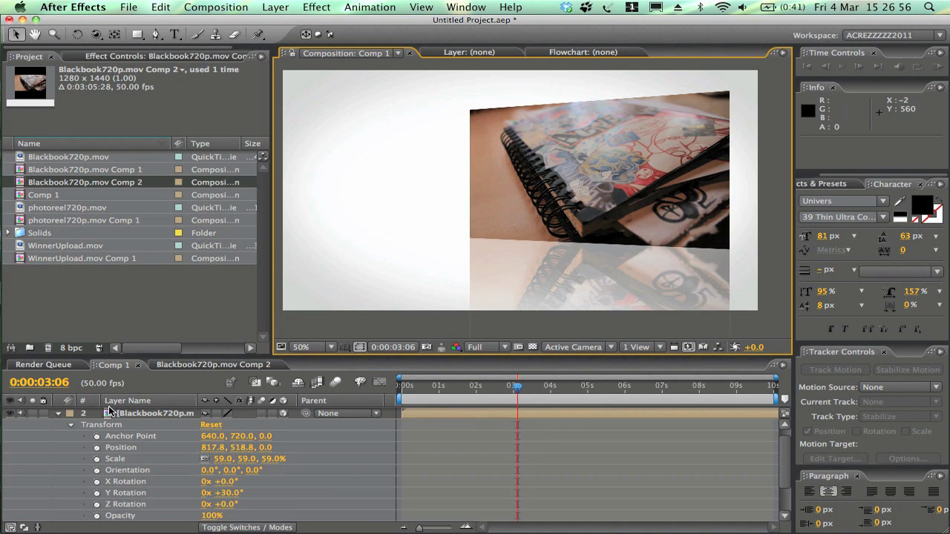
# Show only the Blackbook layer's Position property and start keyframing it at 0:00:03:01.
pyautogui.click(70, 424)
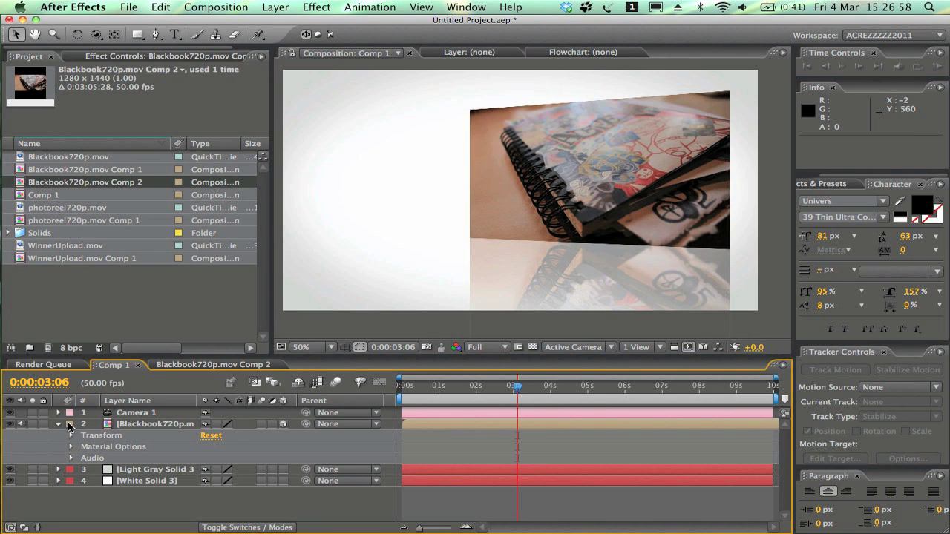
pyautogui.click(143, 425)
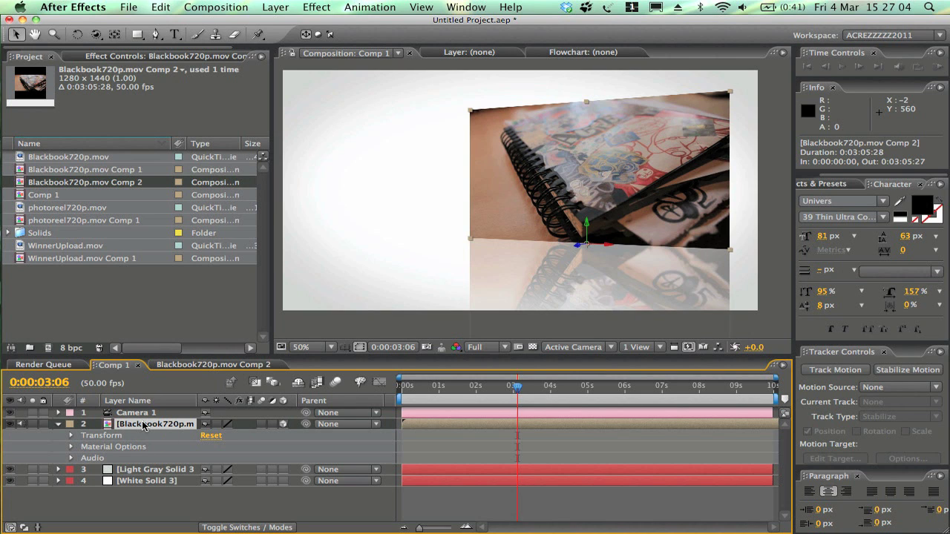
pyautogui.press('p')
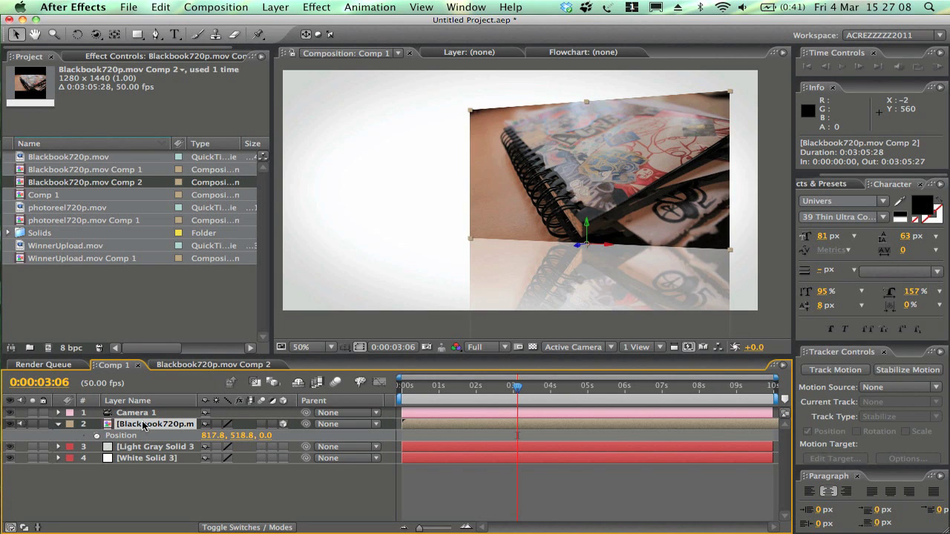
pyautogui.moveTo(255, 529)
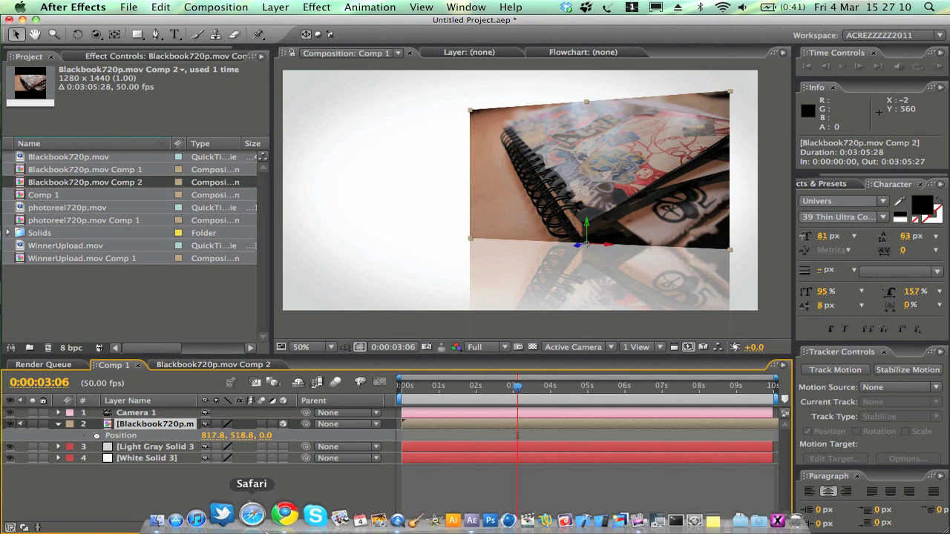
pyautogui.click(513, 385)
pyautogui.press('shift')
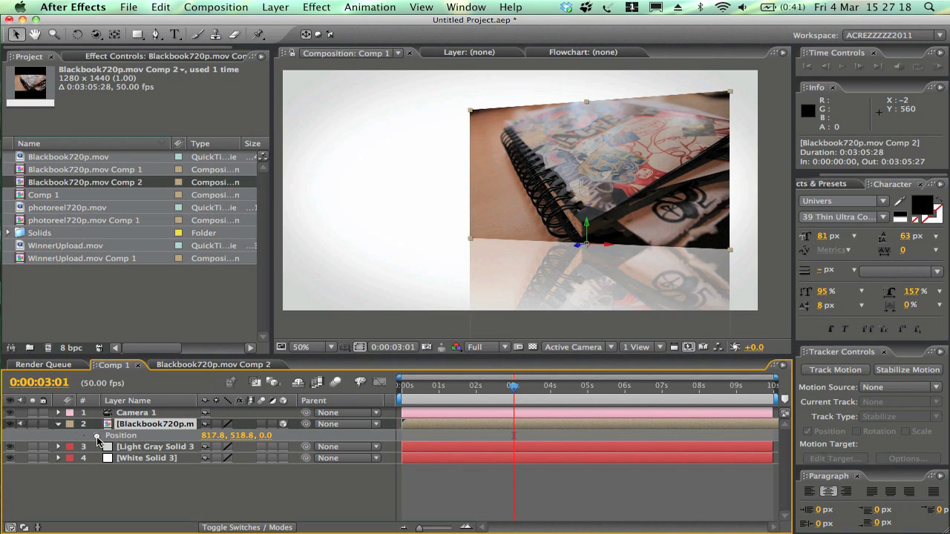
pyautogui.click(97, 437)
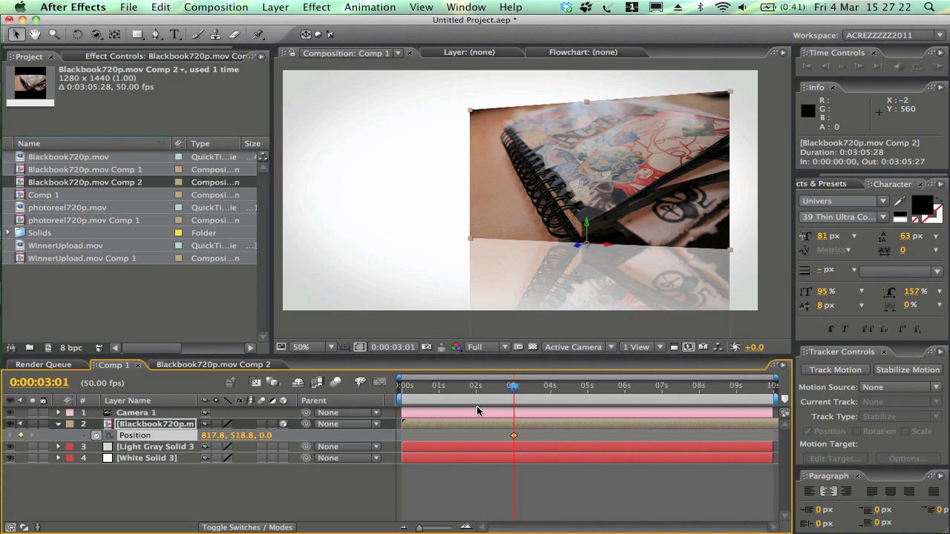
# At 0:00:00:00, move the Blackbook layer out of frame along its Z axis to position 82.3, 518.8, -1273.9, and briefly preview it.
pyautogui.moveTo(424, 391); pyautogui.dragTo(294, 383)
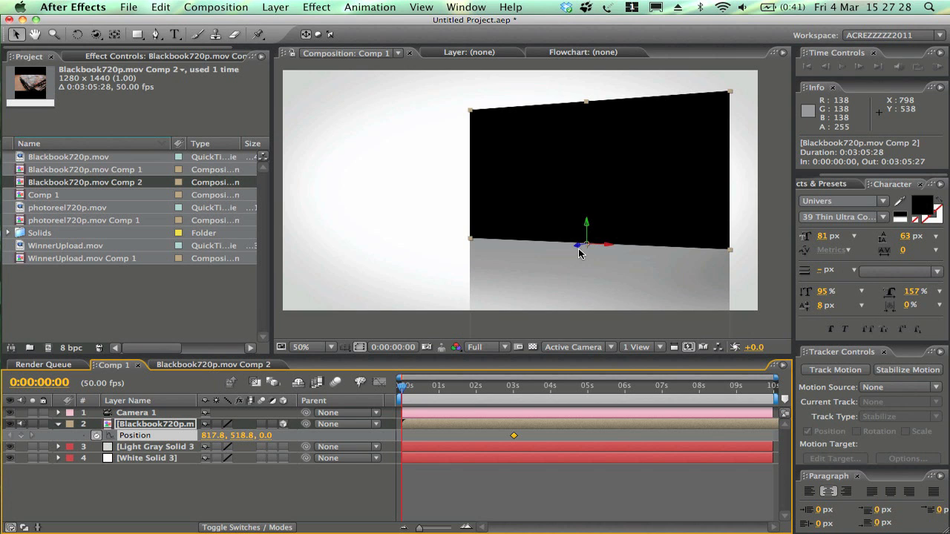
pyautogui.moveTo(580, 247); pyautogui.dragTo(45, 338)
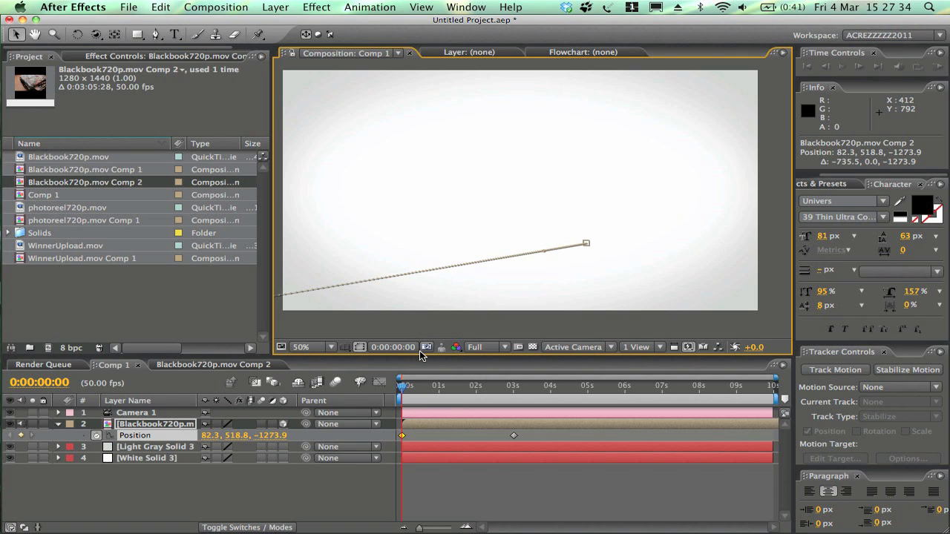
pyautogui.press('space')
pyautogui.press('space')
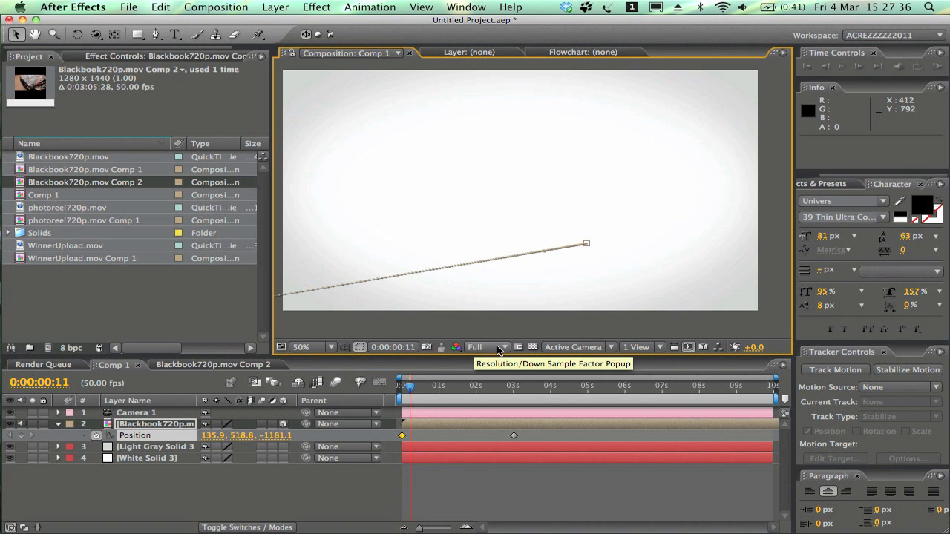
# Set the composition's preview resolution to Half and play the animation from the start.
pyautogui.click(494, 348)
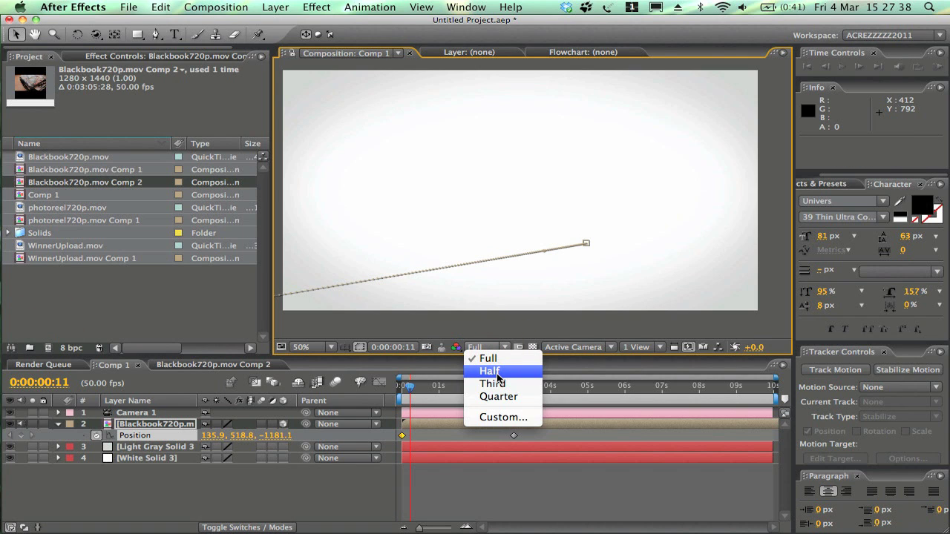
pyautogui.click(490, 370)
pyautogui.press('Home')
pyautogui.press('space')
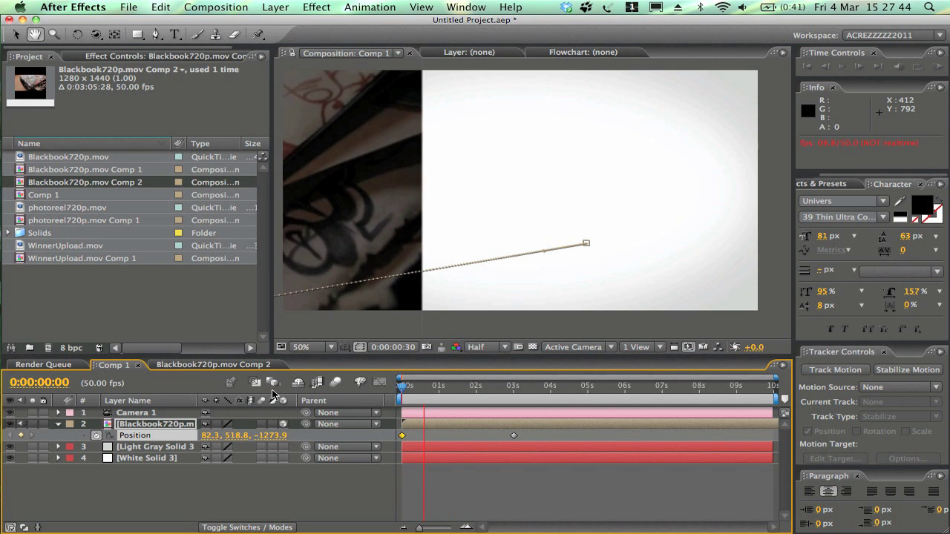
pyautogui.press('space')
# Set the preview resolution to Quarter and play the Blackbook clip's move from about 0:00:01:26 until past its end keyframe.
pyautogui.click(488, 347)
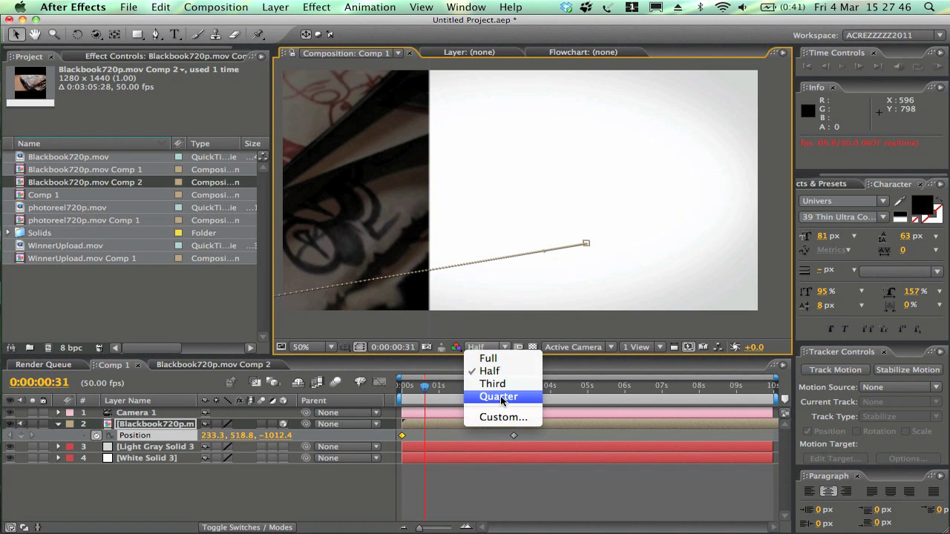
pyautogui.click(500, 396)
pyautogui.press('space')
pyautogui.press('space')
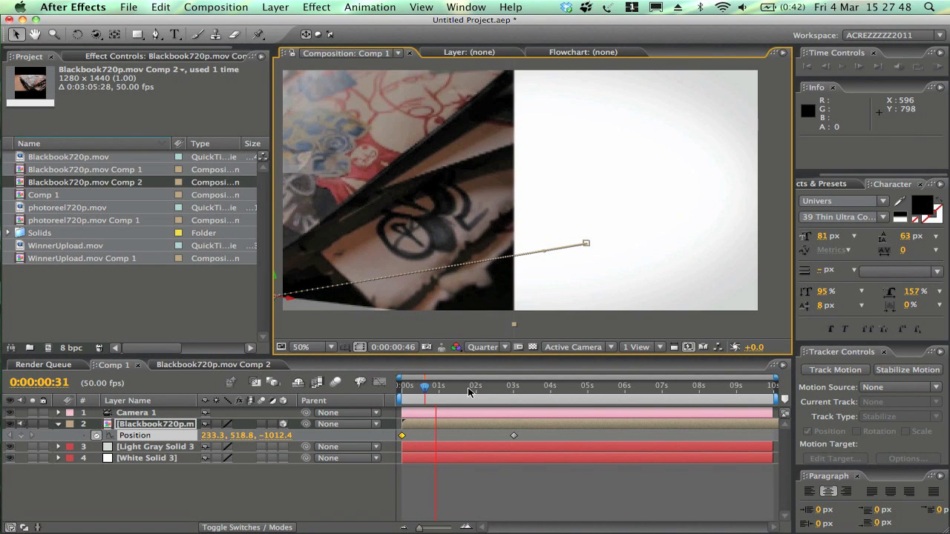
pyautogui.click(455, 387)
pyautogui.press('space')
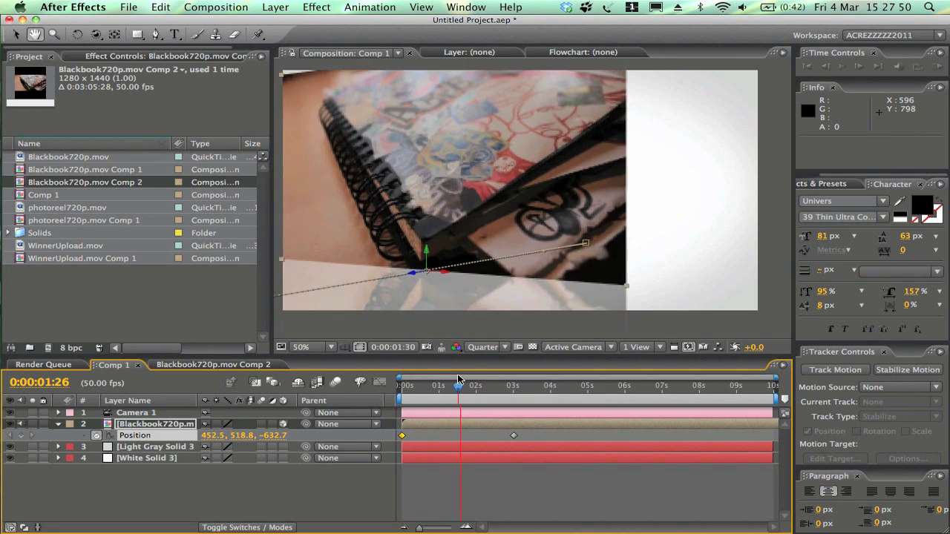
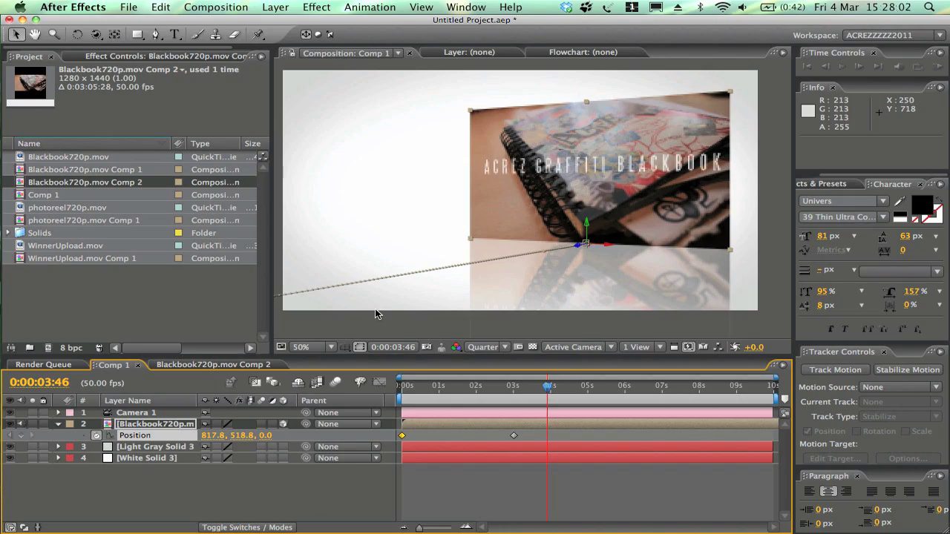
# Switch to Finder and play a preview of PromoExample1.mov from the Desktop folder.
pyautogui.click(482, 129)
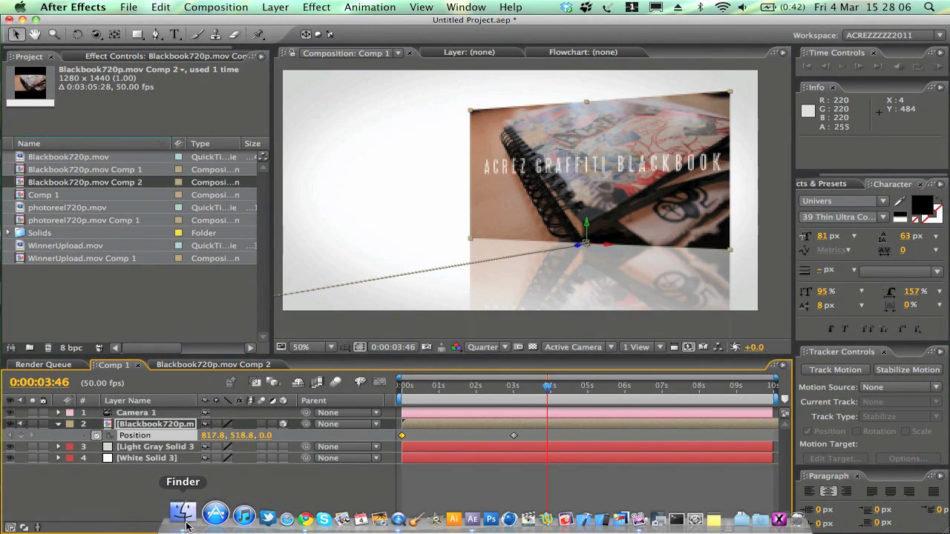
pyautogui.click(215, 512)
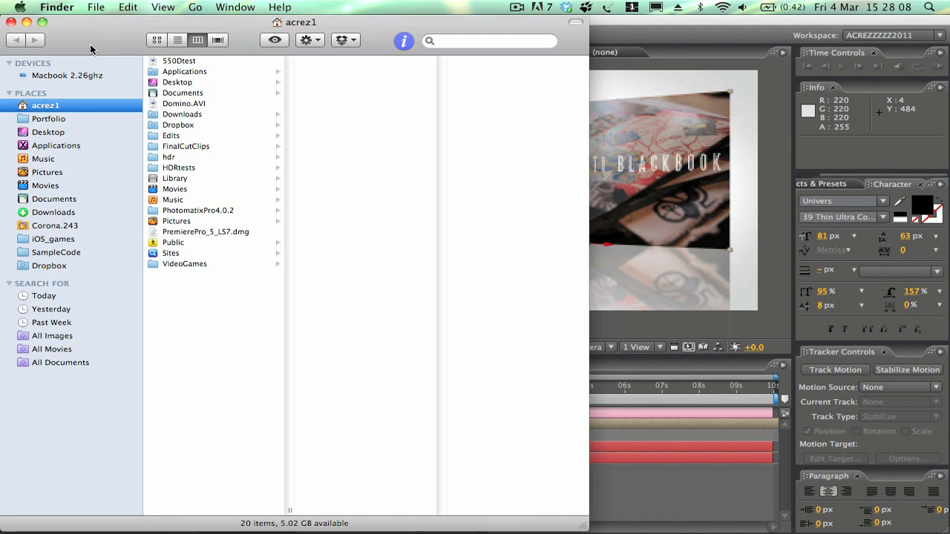
pyautogui.click(58, 133)
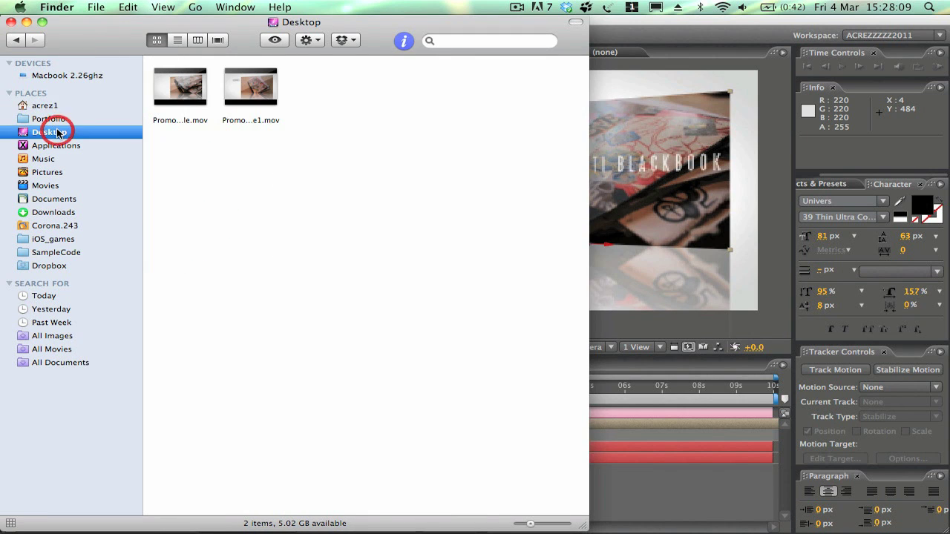
pyautogui.click(271, 106)
pyautogui.press('space')
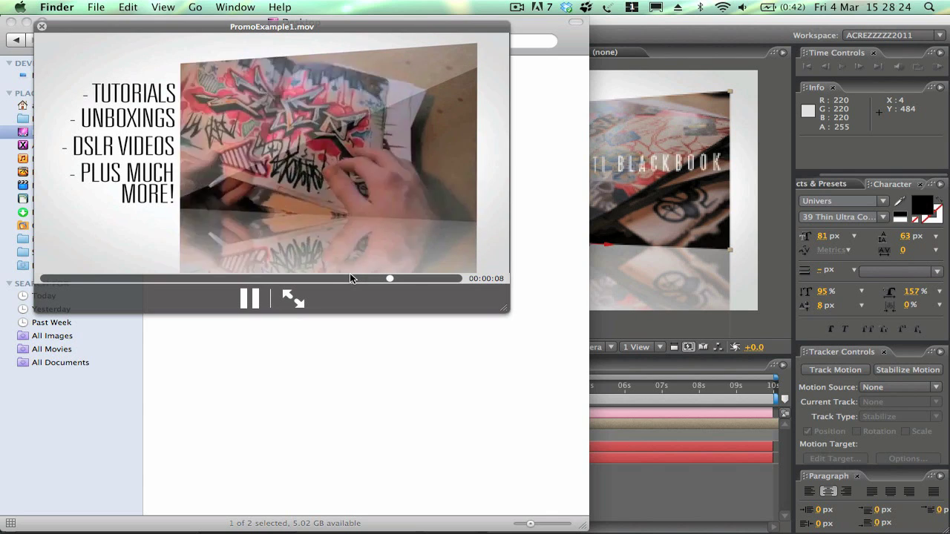
# Close the PromoExample1.mov preview and the Finder window, and switch back to After Effects.
pyautogui.press('space')
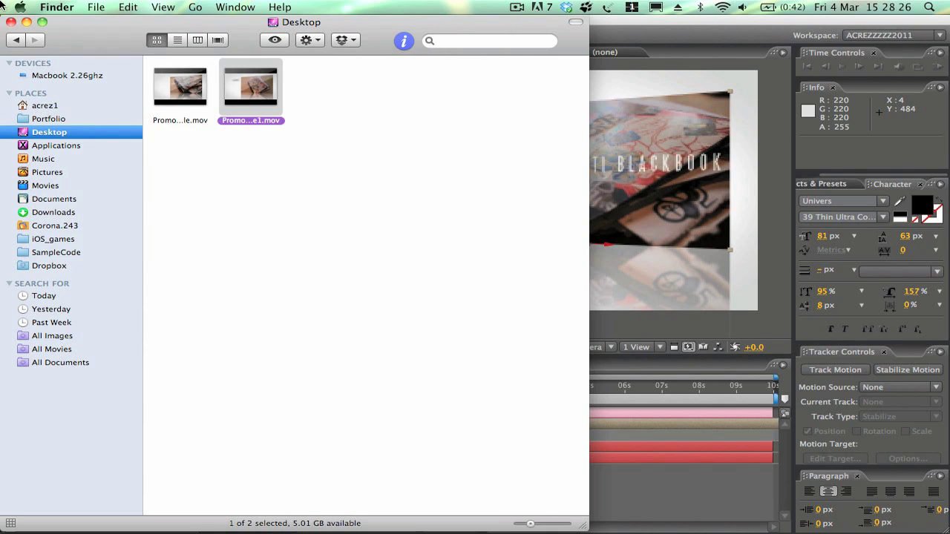
pyautogui.click(11, 22)
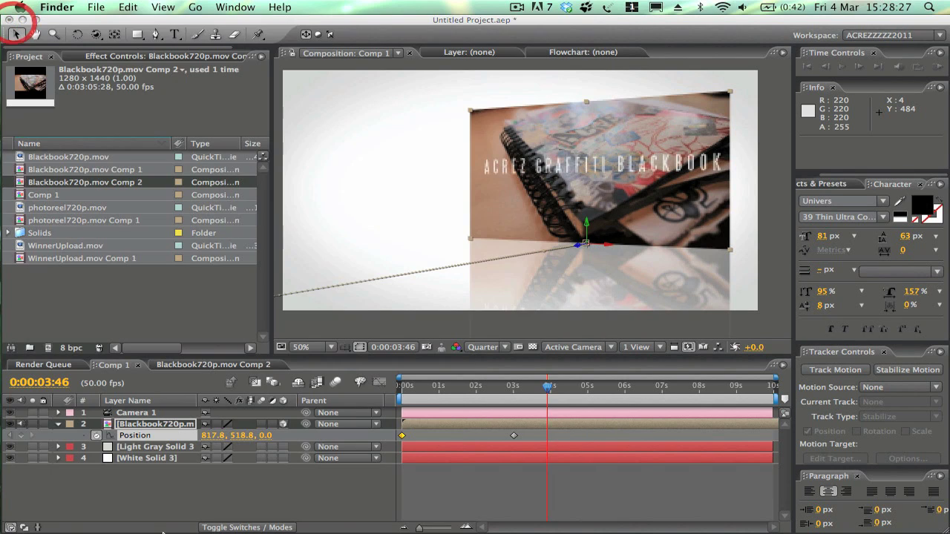
pyautogui.click(60, 287)
# Add the text "- TUTORIALS" on the white background and move it horizontally so it sits beside the Blackbook clip's edge.
pyautogui.click(173, 34)
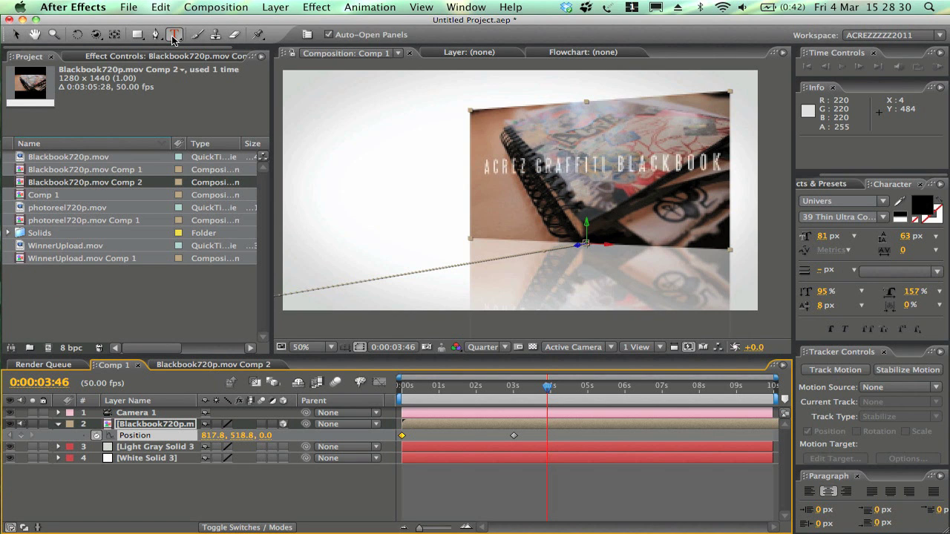
pyautogui.click(345, 143)
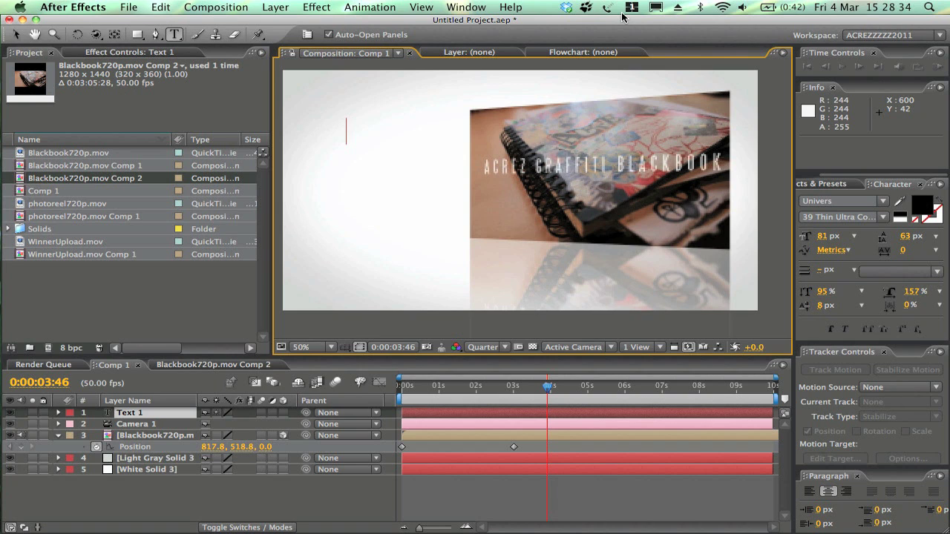
pyautogui.write('-')
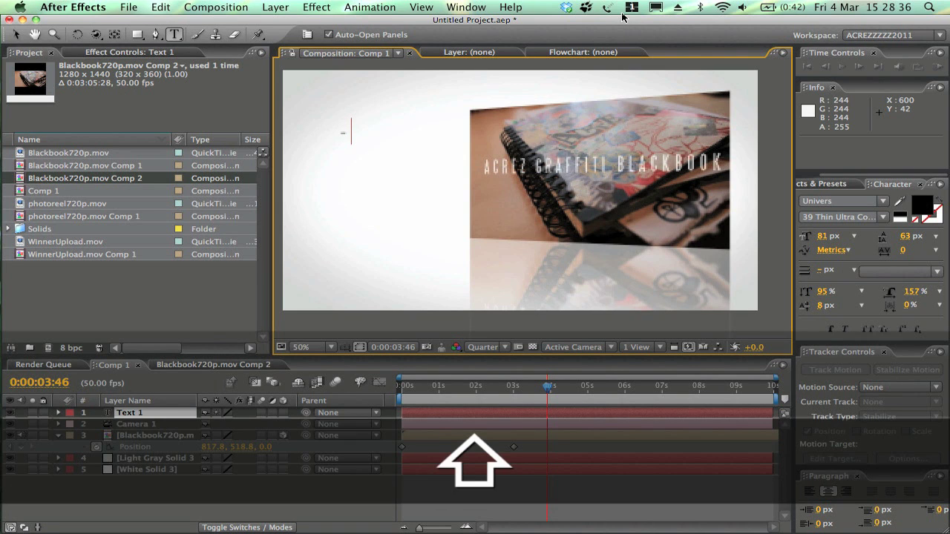
pyautogui.write('U')
pyautogui.press('BackSpace')
pyautogui.write('T')
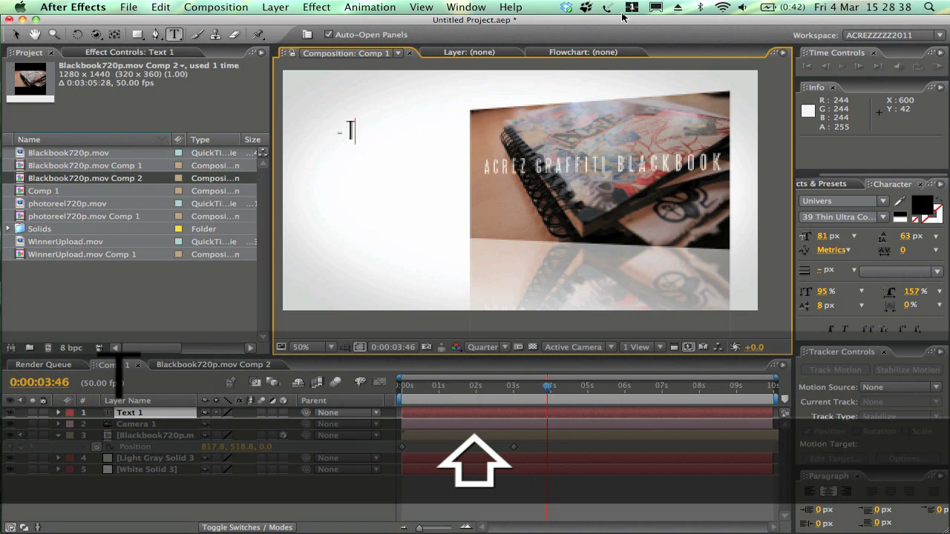
pyautogui.write('UTORIALS')
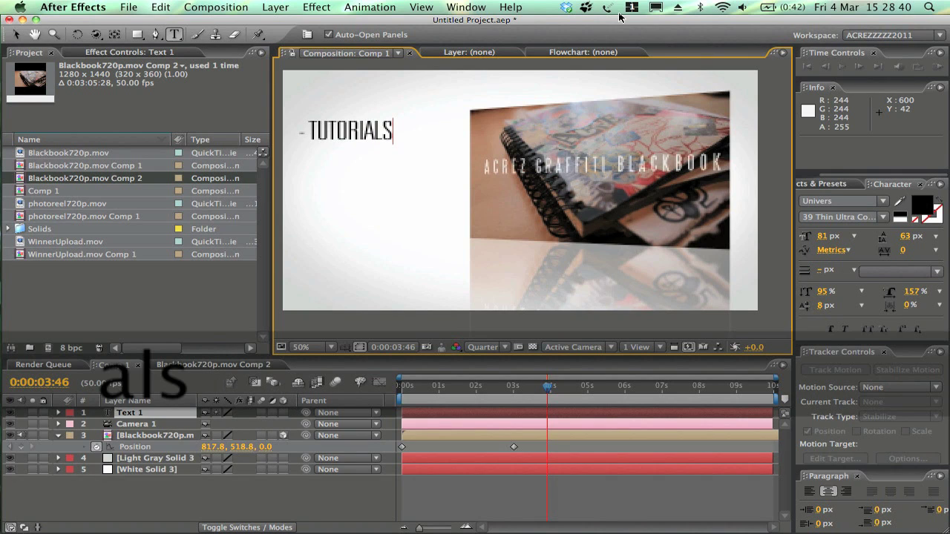
pyautogui.click(16, 34)
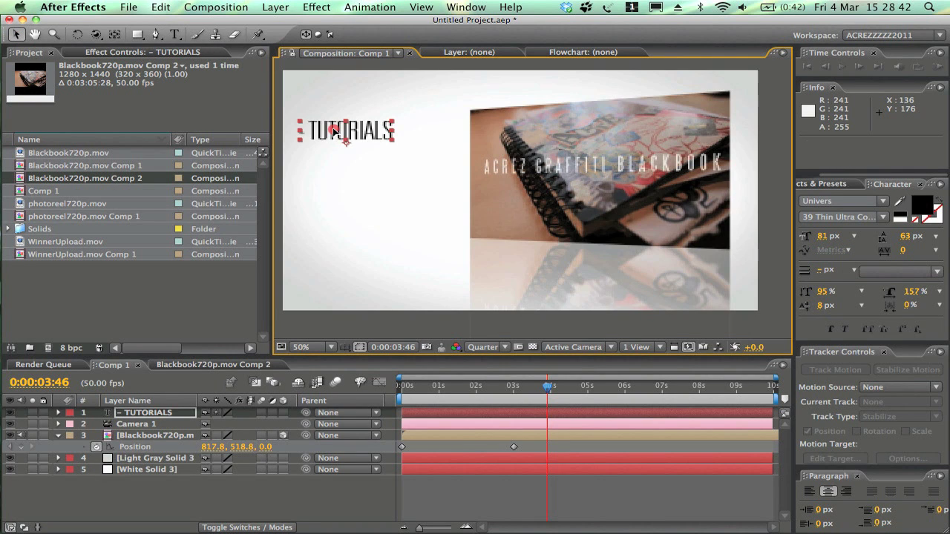
pyautogui.moveTo(334, 131); pyautogui.dragTo(403, 131)
# Duplicate the TUTORIALS text layer, place the copy below it at 356.0, 290.0, and change its text to "- UNBOXINGS".
pyautogui.click(143, 412)
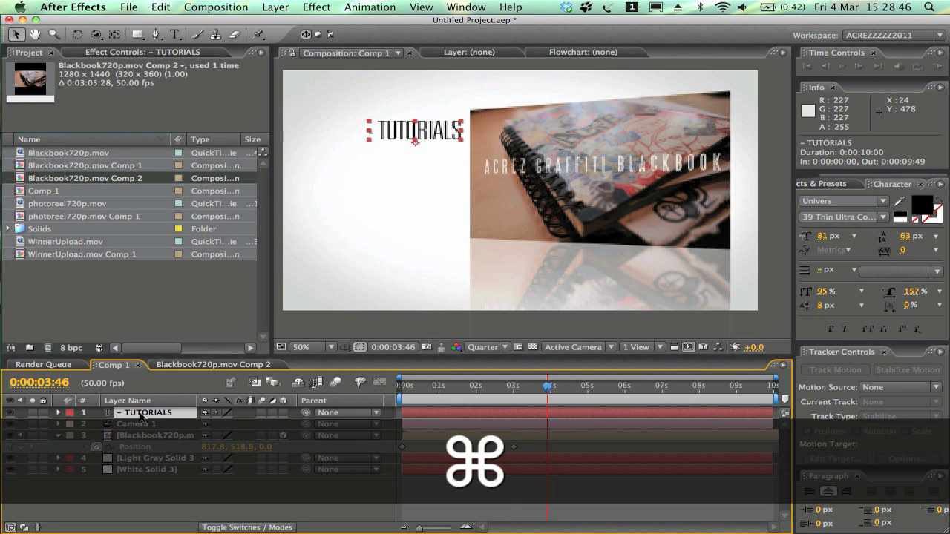
pyautogui.press('super+c')
pyautogui.press('super+v')
pyautogui.moveTo(415, 136); pyautogui.dragTo(414, 163)
pyautogui.doubleClick(414, 163)
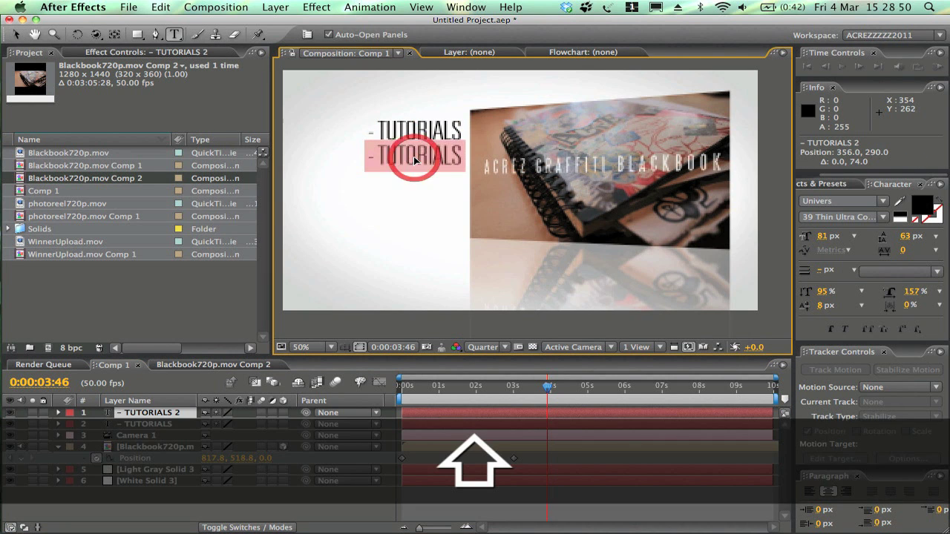
pyautogui.press('BackSpace')
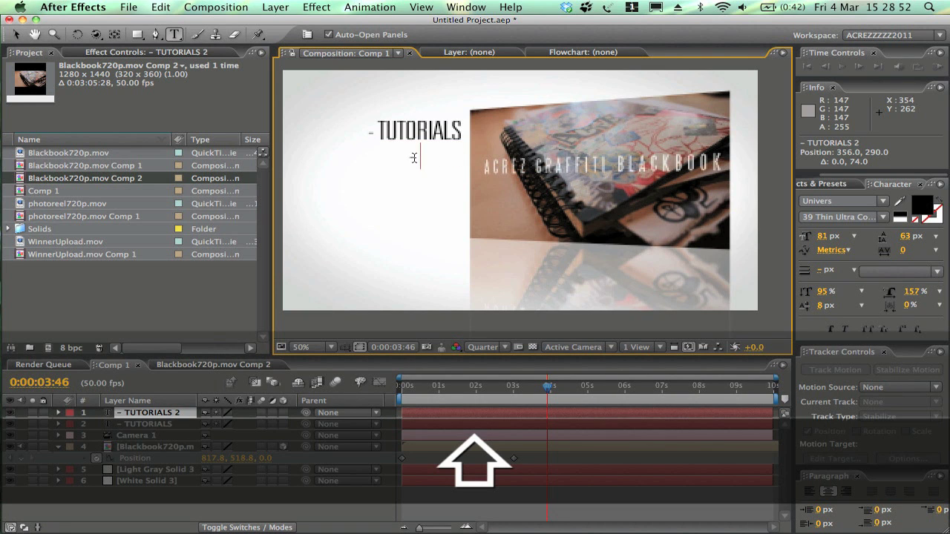
pyautogui.write('- Unboxin')
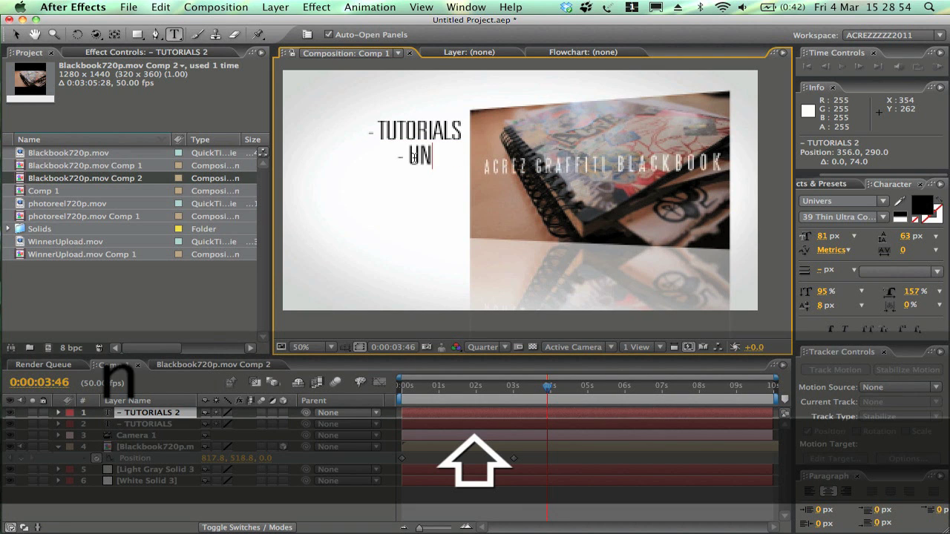
pyautogui.write('gs')
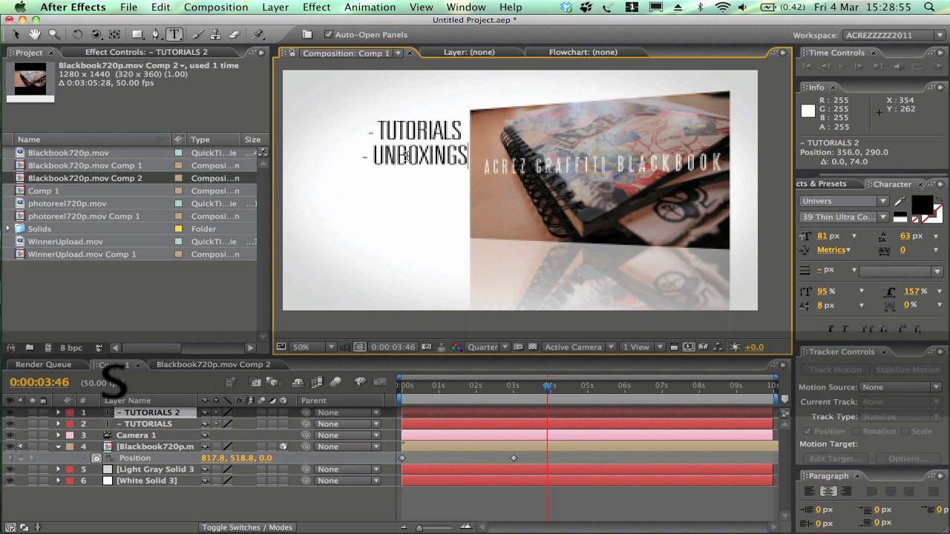
pyautogui.click(17, 37)
pyautogui.press('capslock')
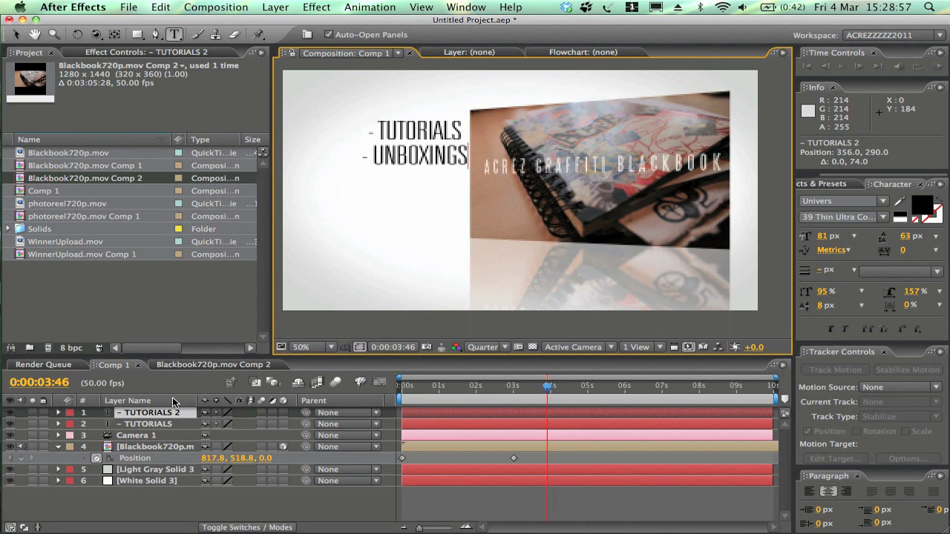
pyautogui.press('capslock')
# Duplicate the UNBOXINGS text layer and place the copy directly below it at 356.0, 364.0.
pyautogui.press('super+c')
pyautogui.press('super+v')
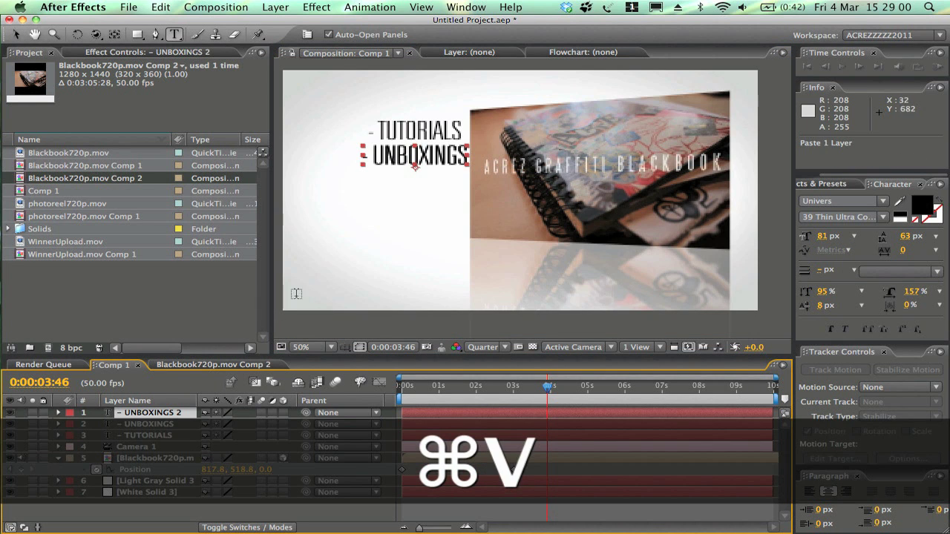
pyautogui.click(11, 38)
pyautogui.moveTo(460, 159); pyautogui.dragTo(459, 186)
# Replace the third list line's text with "- DSLR VIDEO".
pyautogui.doubleClick(459, 186)
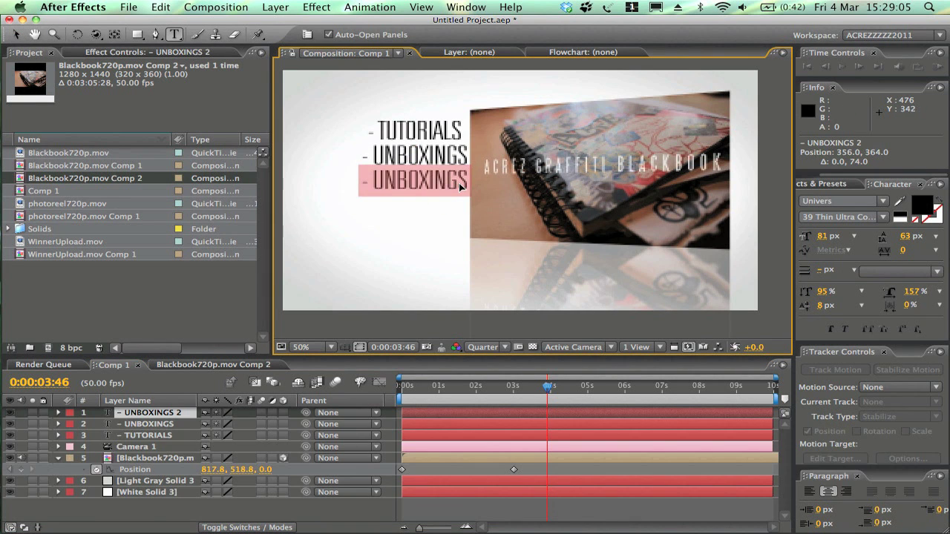
pyautogui.click(459, 183)
pyautogui.press('BackSpace')
pyautogui.press('BackSpace')
pyautogui.press('BackSpace')
pyautogui.press('BackSpace')
pyautogui.press('BackSpace')
pyautogui.press('BackSpace')
pyautogui.press('BackSpace')
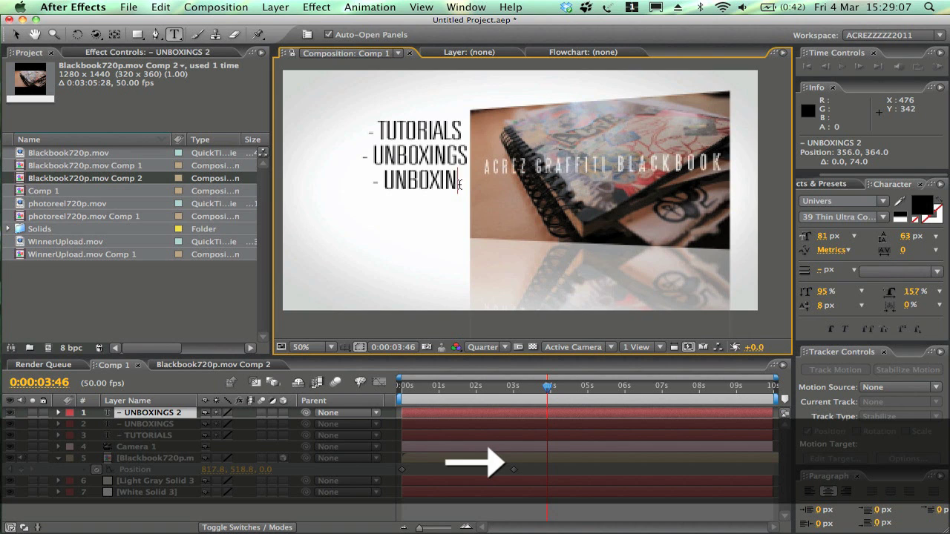
pyautogui.press('BackSpace')
pyautogui.press('BackSpace')
pyautogui.write('D')
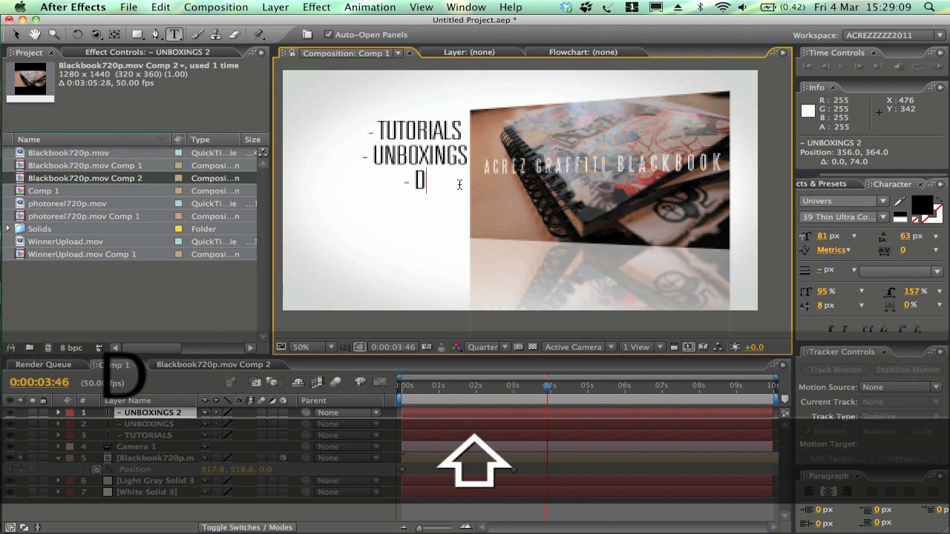
pyautogui.write('SLR ')
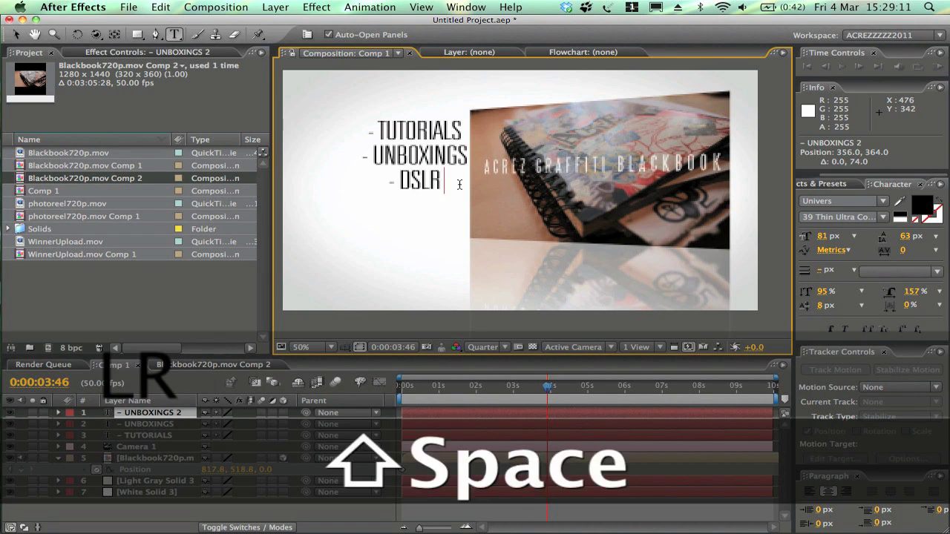
pyautogui.write('VIDEO')
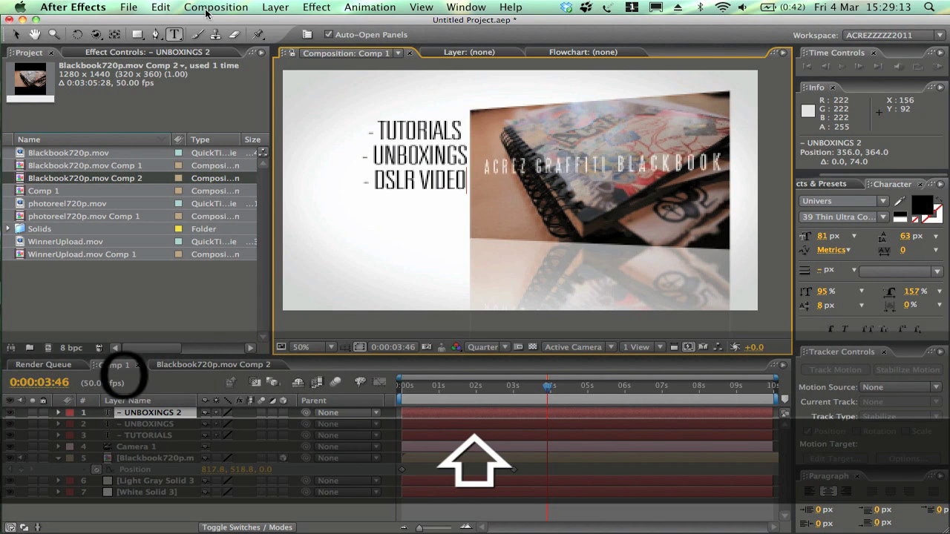
# Duplicate the DSLR VIDEO text layer and place the copy below it at 356.0, 442.0.
pyautogui.click(128, 413)
pyautogui.press('super+c')
pyautogui.press('super+v')
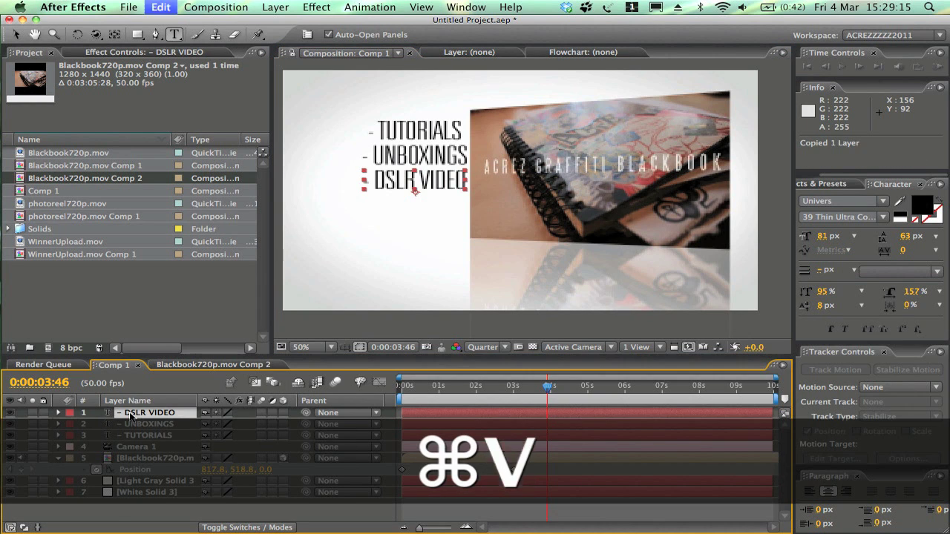
pyautogui.click(16, 34)
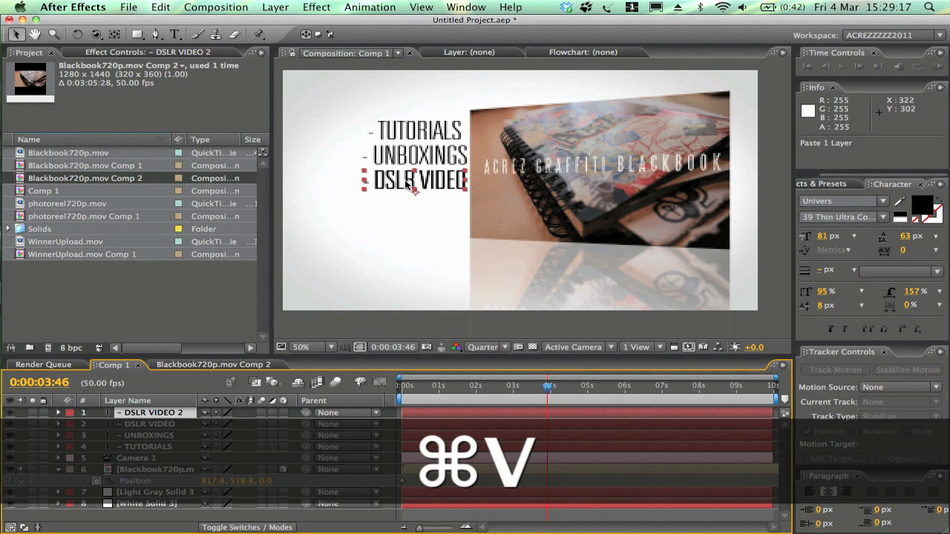
pyautogui.moveTo(414, 191); pyautogui.dragTo(413, 260)
pyautogui.press('super+z')
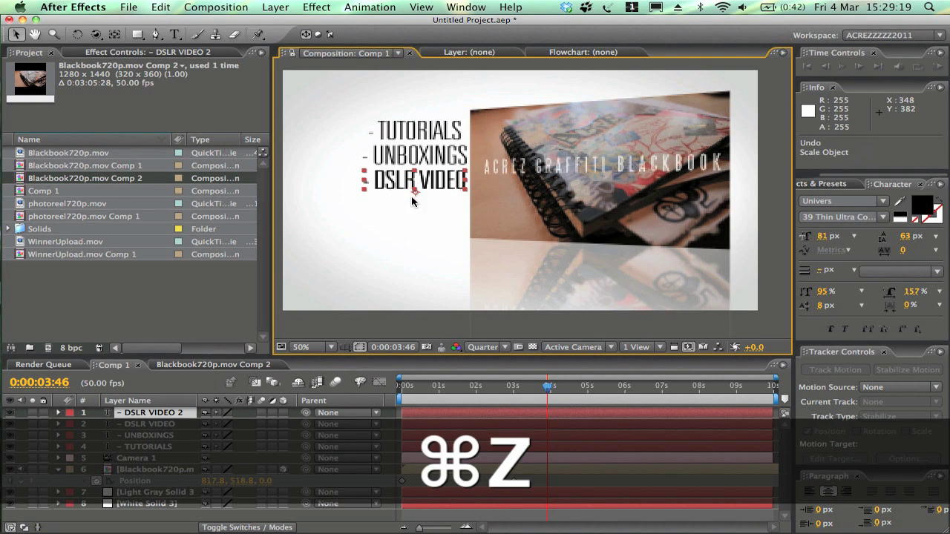
pyautogui.moveTo(450, 192); pyautogui.dragTo(447, 210)
# Replace the fourth list line's text with "- PLUS MUCH MORE!", breaking the line before "MORE!".
pyautogui.press('BackSpace')
pyautogui.write('- ')
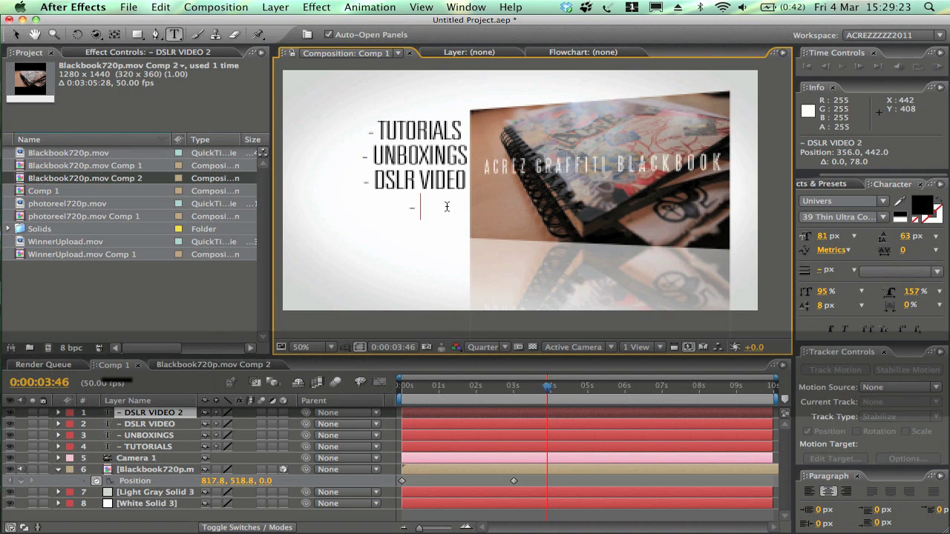
pyautogui.write('plus much mo')
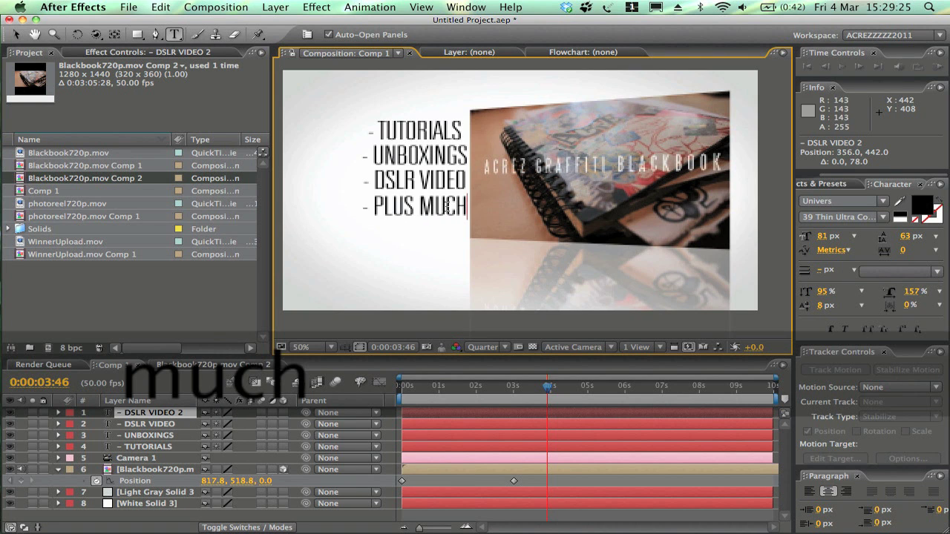
pyautogui.write('re!')
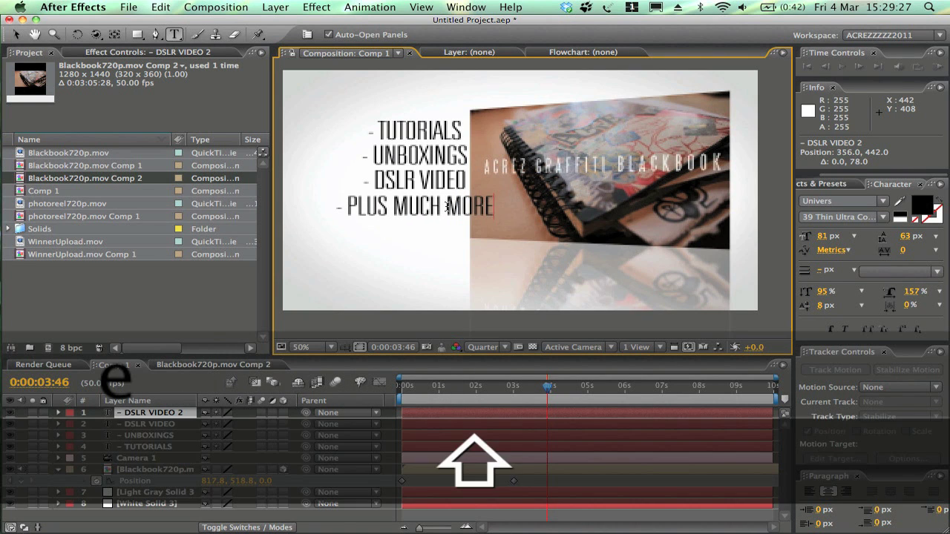
pyautogui.press('Right')
pyautogui.press('Return')
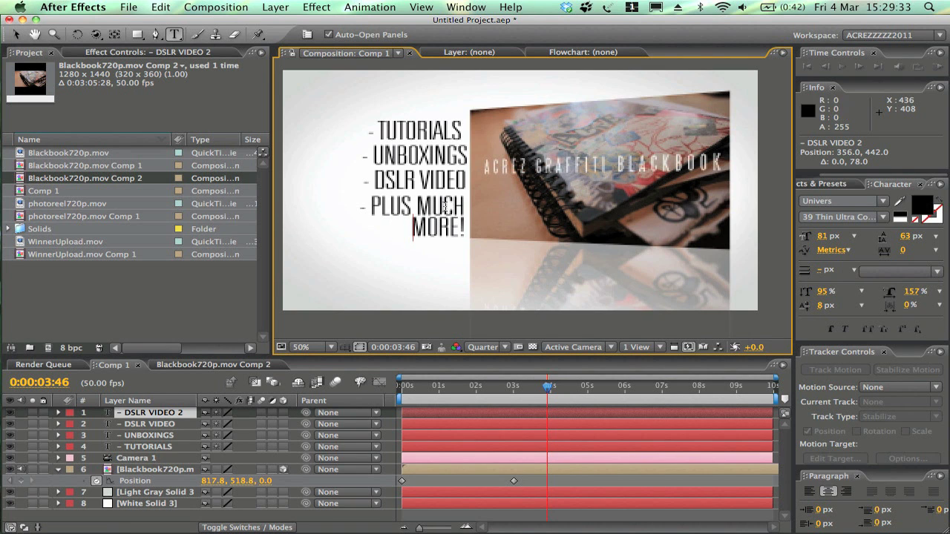
pyautogui.click(18, 35)
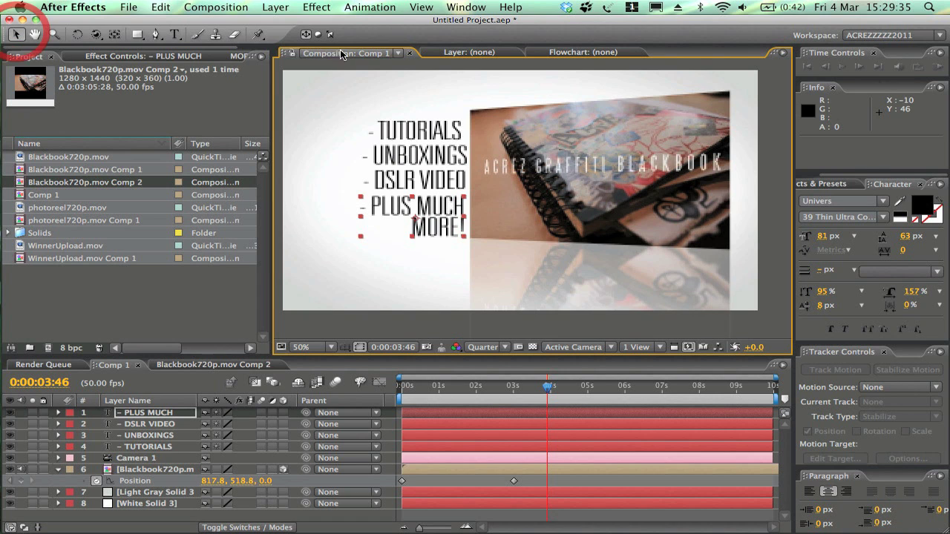
# Align the first two list lines with the clip's edge by moving TUTORIALS to 368.0, 216.0 and UNBOXINGS to 356.0, 288.0.
pyautogui.click(421, 128)
pyautogui.moveTo(421, 127); pyautogui.dragTo(420, 125)
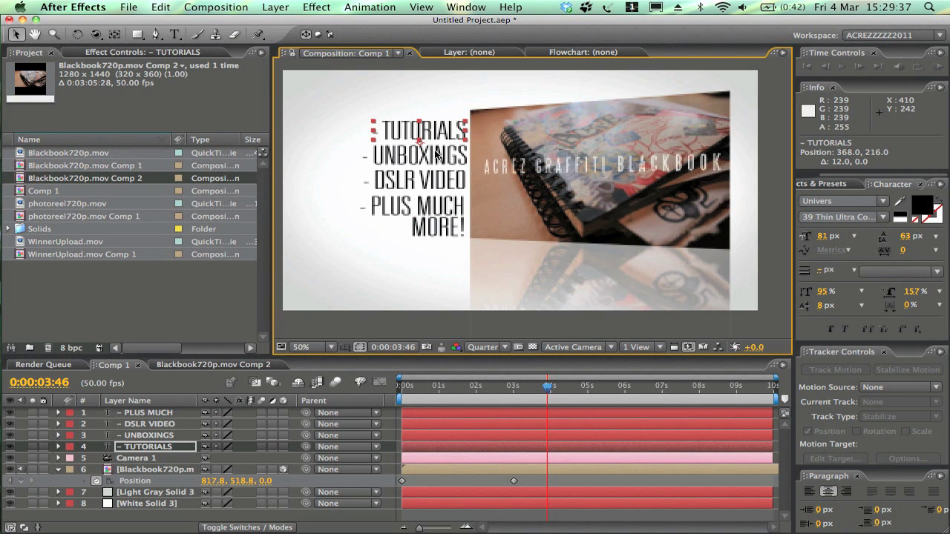
pyautogui.click(437, 154)
pyautogui.press('Up')
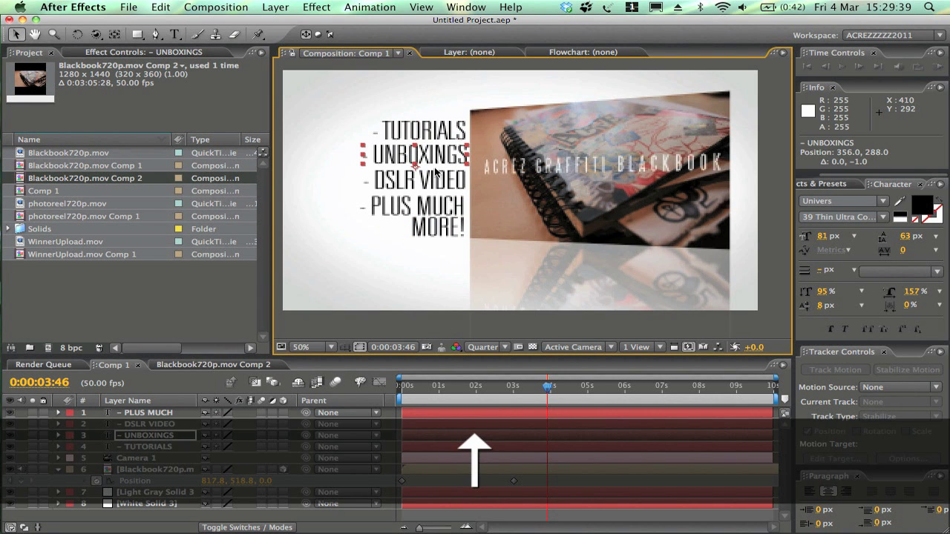
# Nudge the DSLR VIDEO line to 358.0, 362.0 and the PLUS MUCH MORE! line to 358.0, 438.0.
pyautogui.click(437, 184)
pyautogui.press('Right')
pyautogui.press('Up')
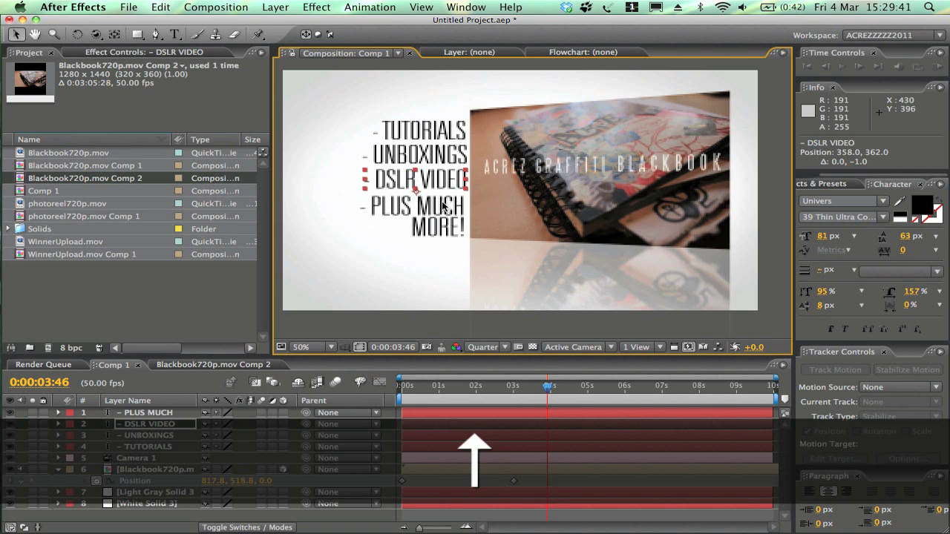
pyautogui.click(445, 210)
pyautogui.press('Right')
pyautogui.press('Up')
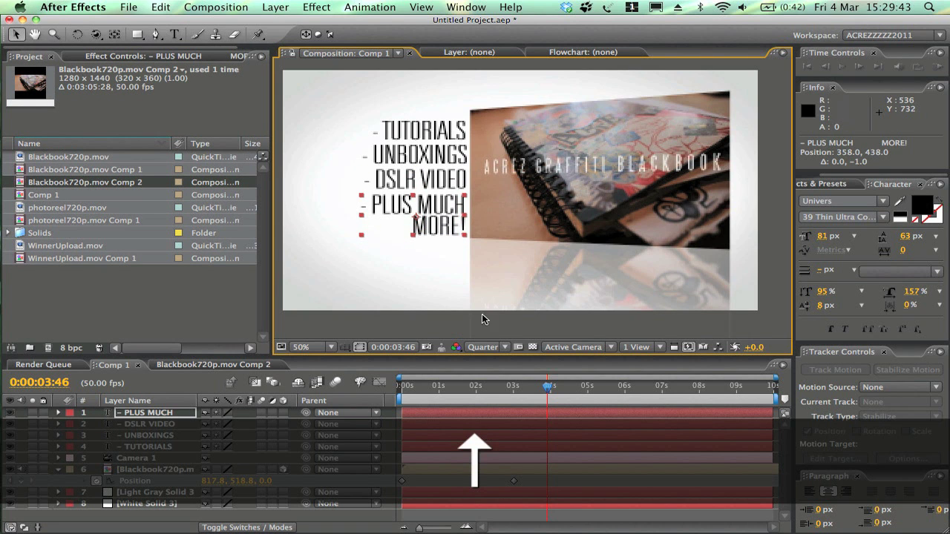
# Set the composition's preview resolution to Full.
pyautogui.click(488, 351)
pyautogui.click(484, 354)
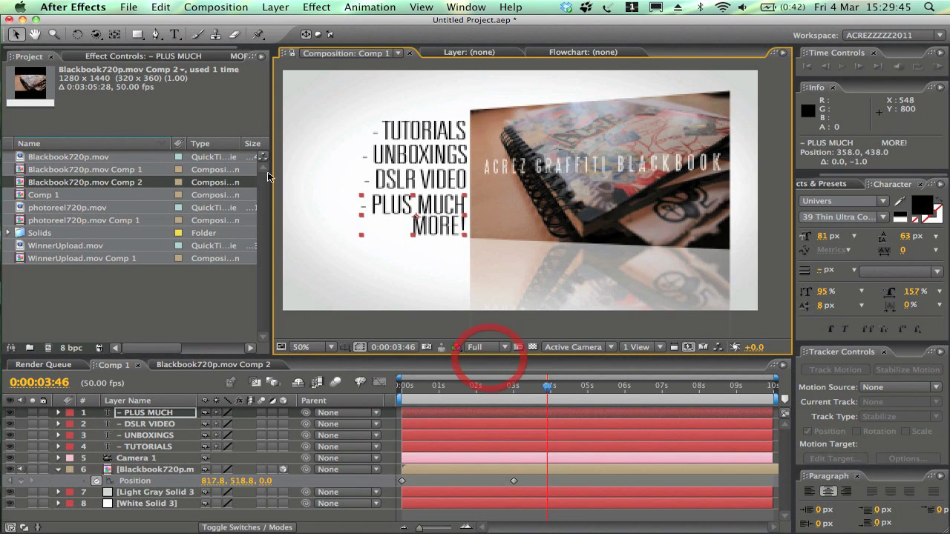
# Spread the four list lines evenly with wider vertical spacing, placing the PLUS MUCH MORE! line at 358.0, 426.0.
pyautogui.click(443, 222)
pyautogui.click(446, 178)
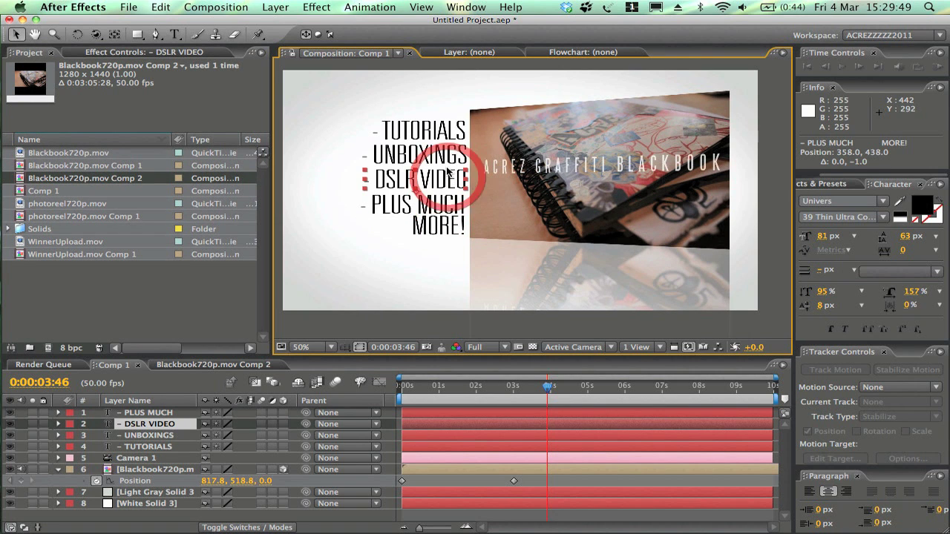
pyautogui.click(413, 122)
pyautogui.moveTo(412, 123); pyautogui.dragTo(412, 116)
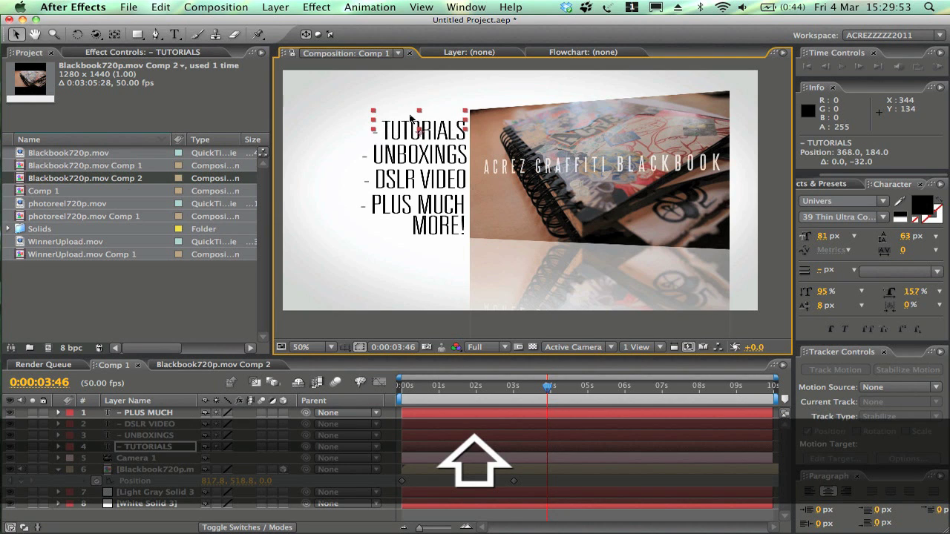
pyautogui.click(417, 148)
pyautogui.moveTo(416, 151); pyautogui.dragTo(424, 145)
pyautogui.press('super+z')
pyautogui.moveTo(438, 180)
pyautogui.mouseDown()
pyautogui.moveTo(442, 206)
pyautogui.moveTo(441, 198)
pyautogui.mouseUp()
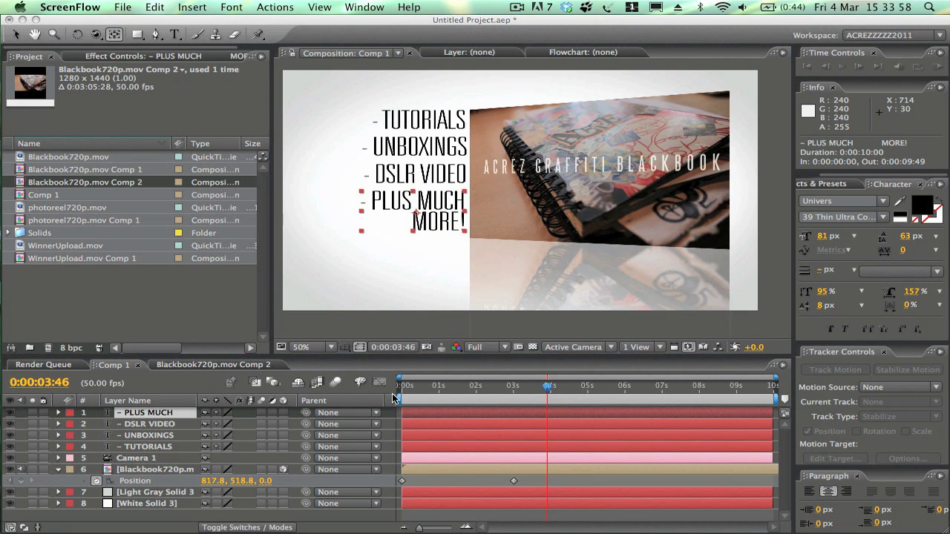
# Turn all four text layers, from PLUS MUCH to TUTORIALS, into 3D layers.
pyautogui.press('shift')
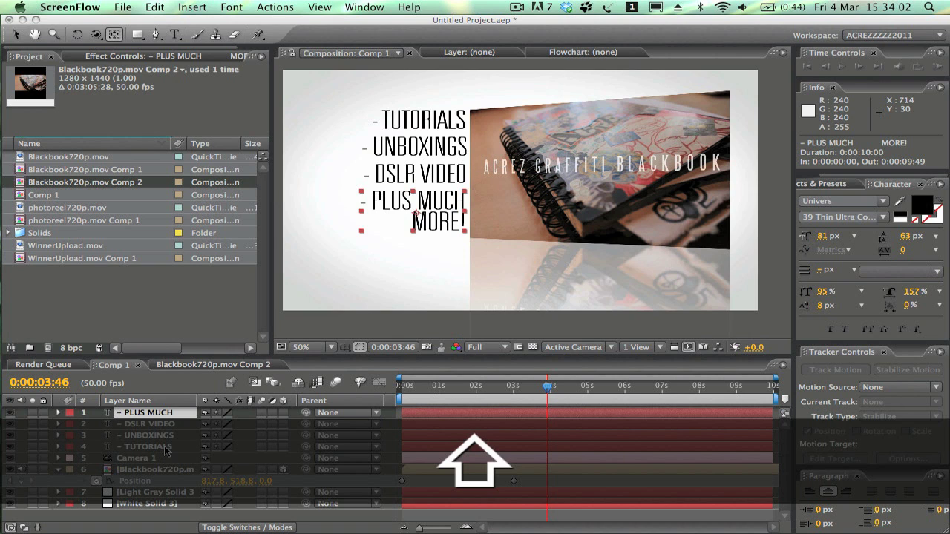
pyautogui.keyDown('shift'); pyautogui.click(152, 446); pyautogui.keyUp('shift')
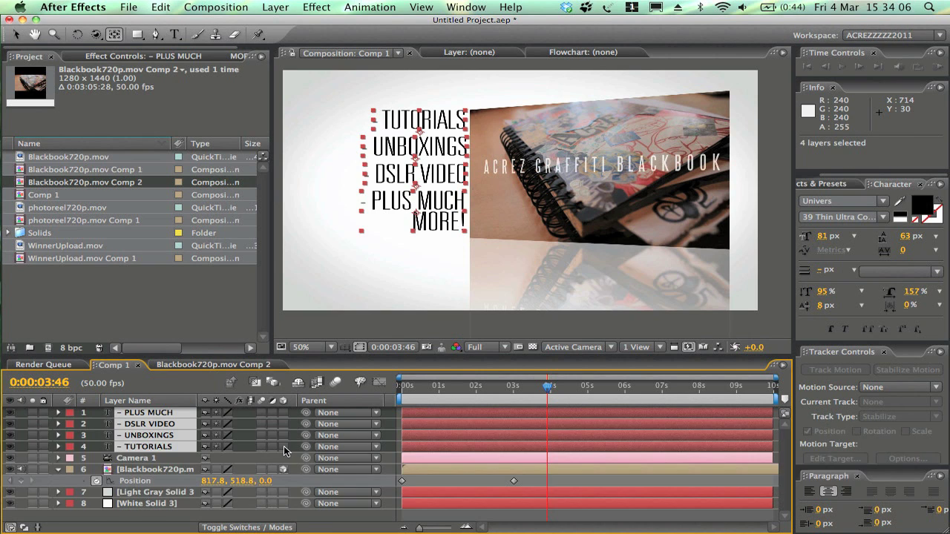
pyautogui.click(282, 445)
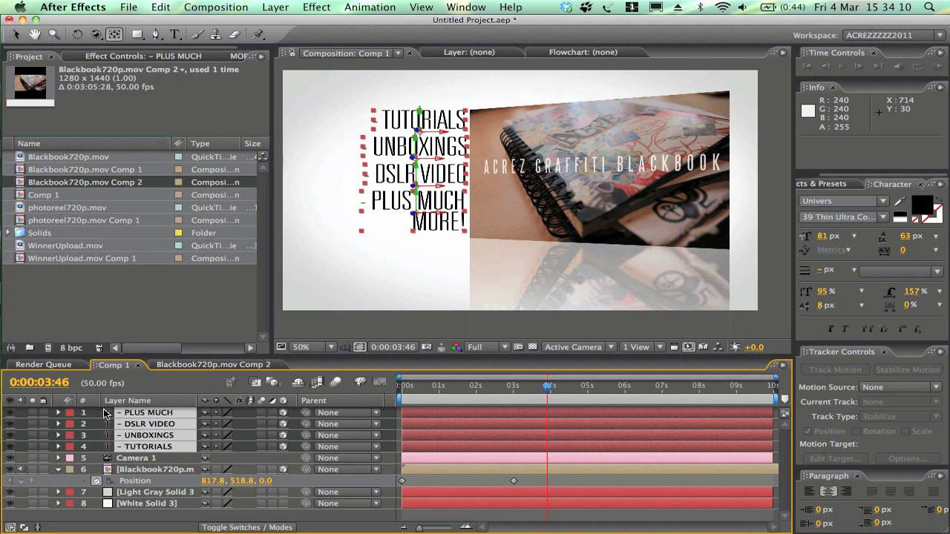
# Add a Y Rotation keyframe at 0° to the four text layers at 0:00:06:22.
pyautogui.click(58, 414)
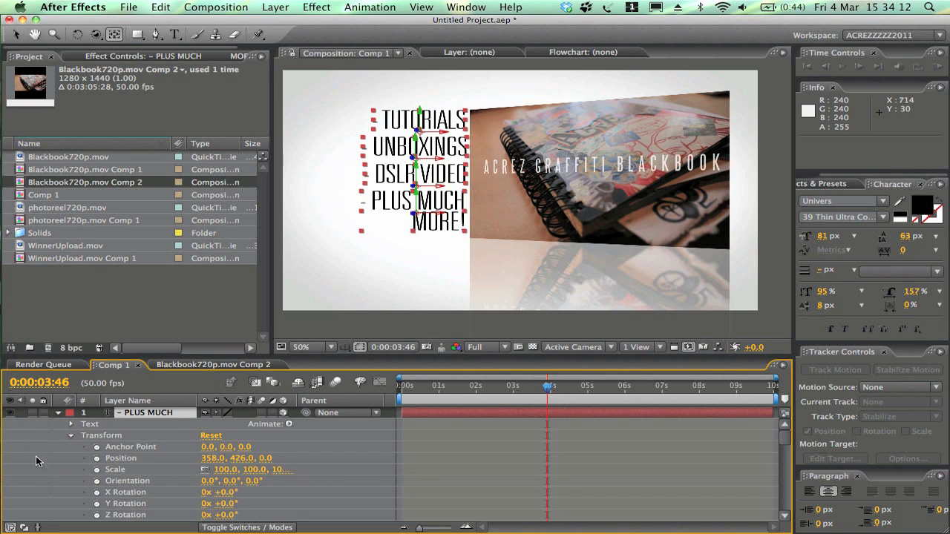
pyautogui.scroll(-2, 32, 457)
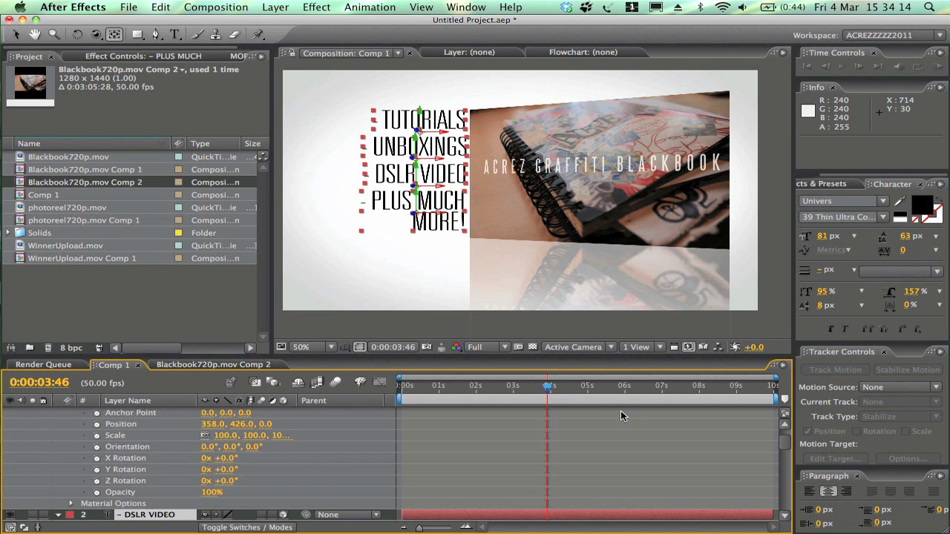
pyautogui.moveTo(634, 392); pyautogui.dragTo(639, 391)
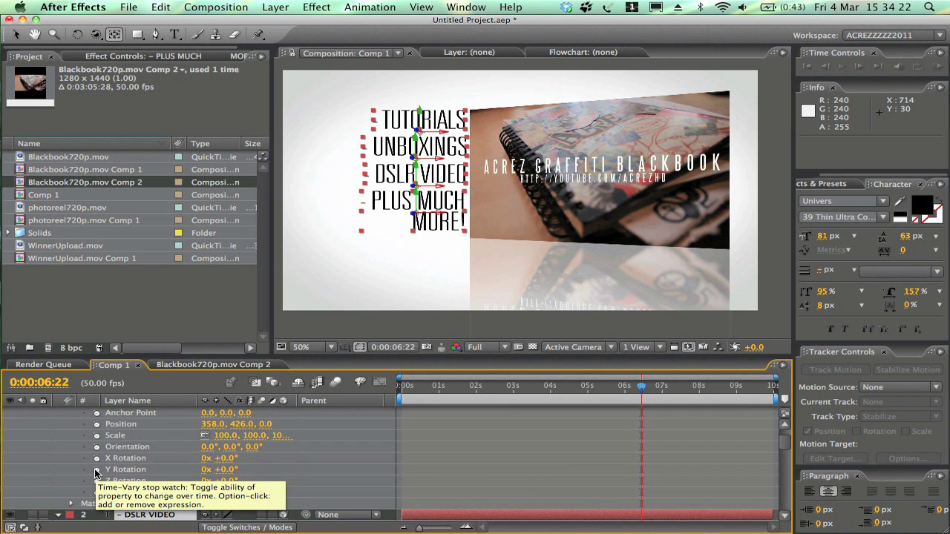
pyautogui.click(95, 471)
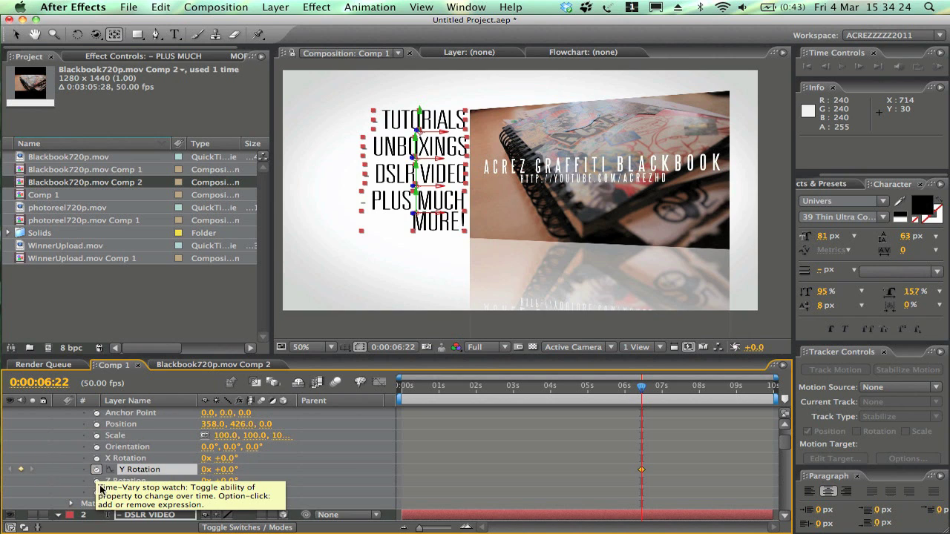
# Set the four text layers' Y Rotation to 70° at 0:00:04:21 to keyframe the start of their turn.
pyautogui.moveTo(586, 389); pyautogui.dragTo(568, 386)
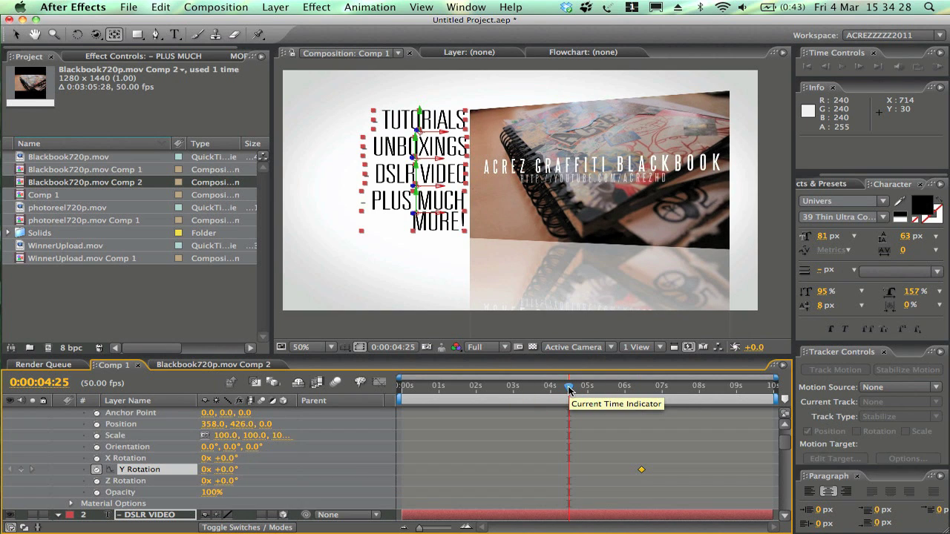
pyautogui.moveTo(569, 389); pyautogui.dragTo(550, 389)
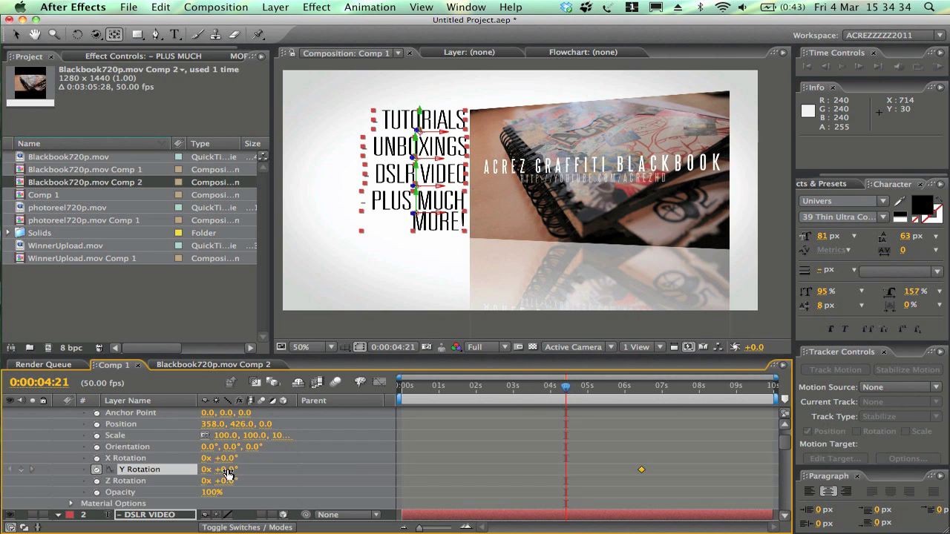
pyautogui.moveTo(248, 469); pyautogui.dragTo(220, 472)
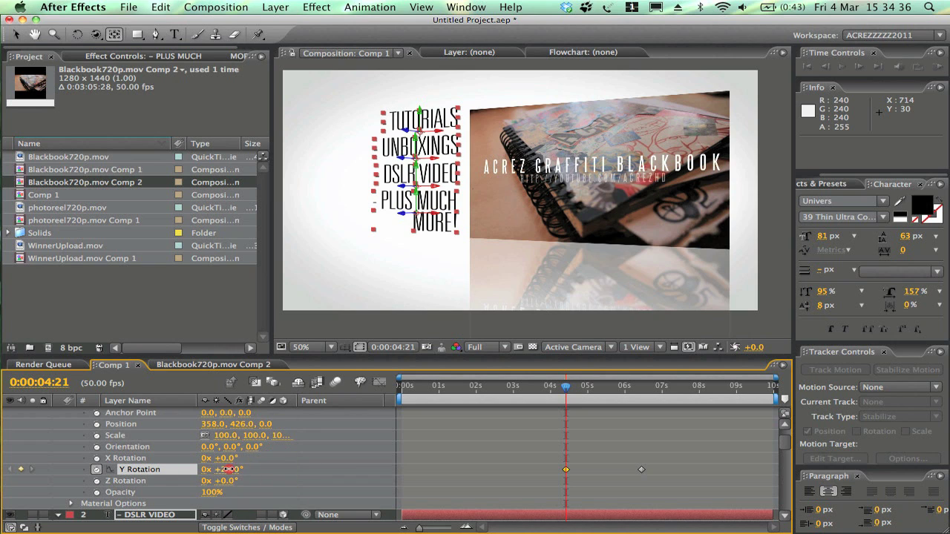
pyautogui.moveTo(276, 471); pyautogui.dragTo(206, 472)
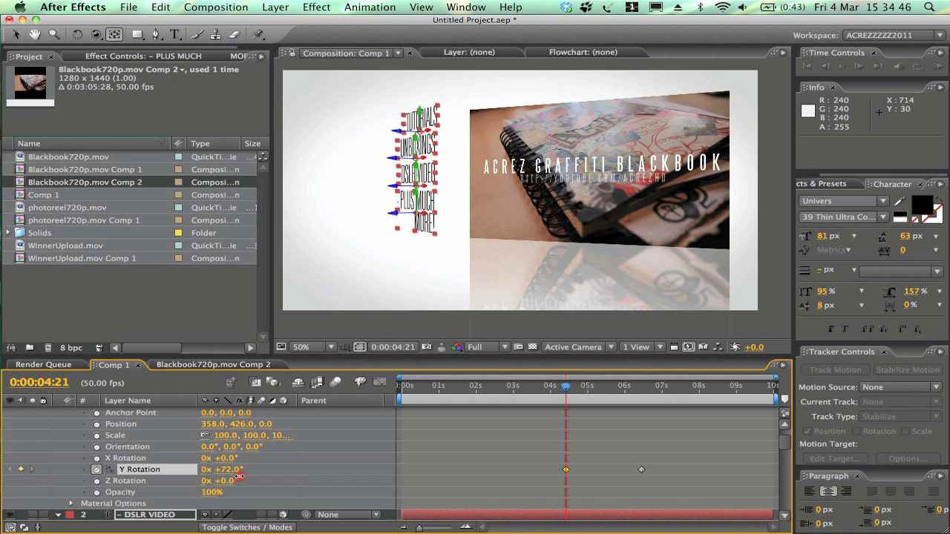
pyautogui.moveTo(235, 475); pyautogui.dragTo(238, 480)
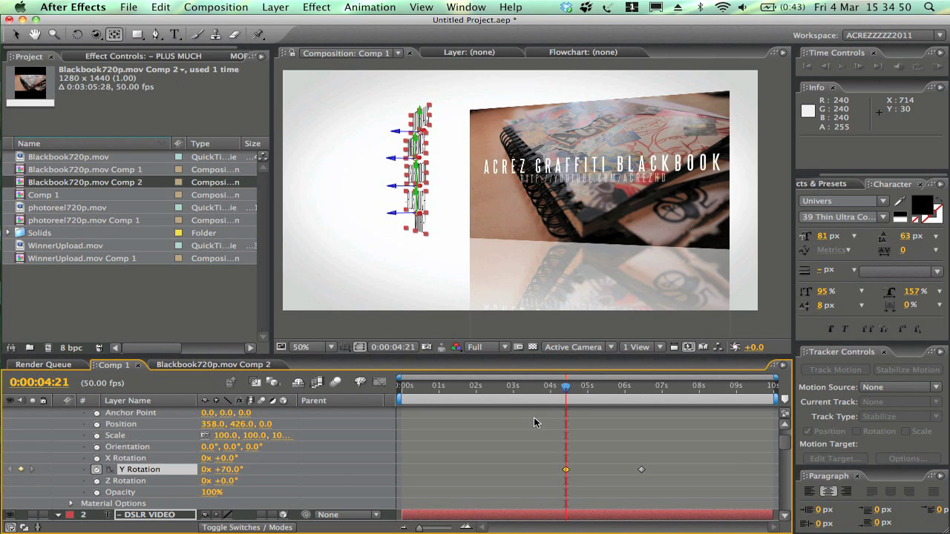
# Reveal the keyframed properties of all layers and set the composition's preview resolution to Quarter.
pyautogui.press('super+a')
pyautogui.press('u')
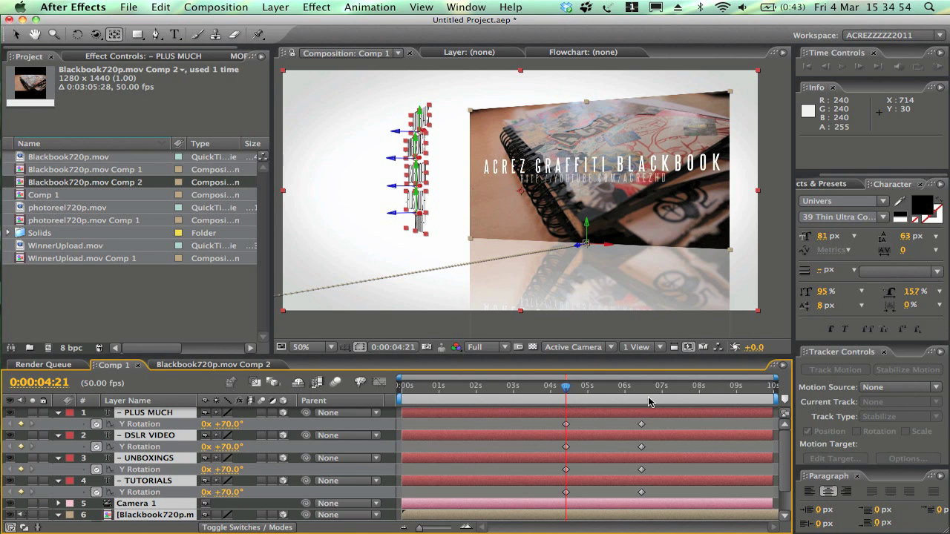
pyautogui.click(601, 396)
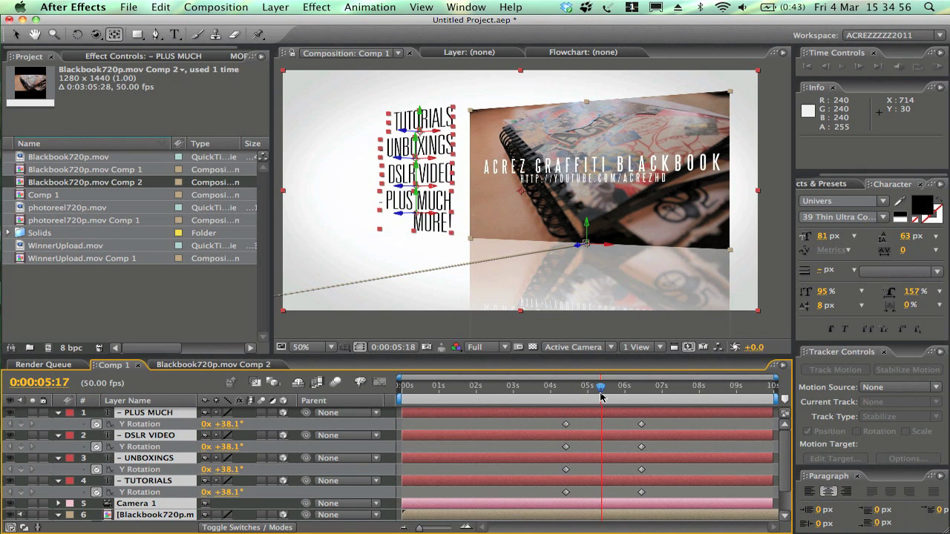
pyautogui.click(509, 347)
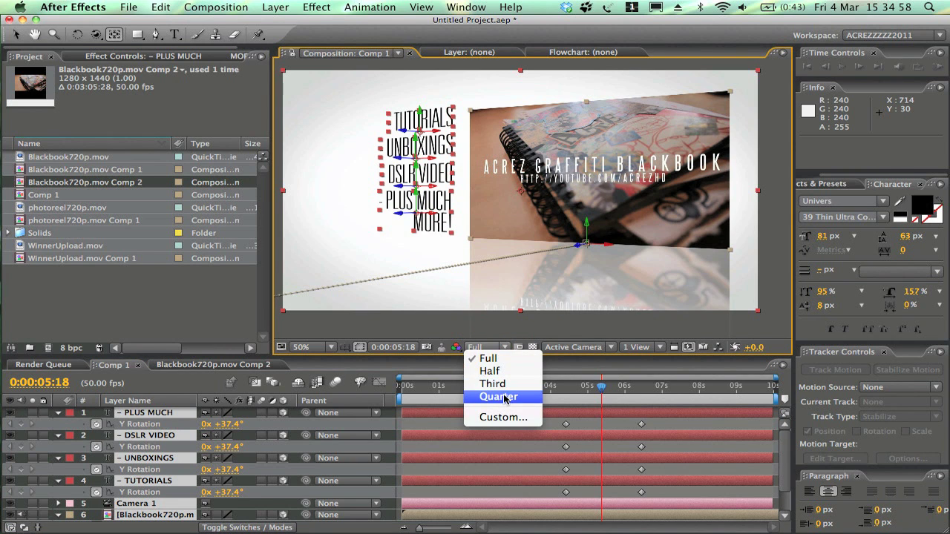
pyautogui.click(506, 394)
# Hide the Blackbook clip layer in Comp 1 and play the text rotation from 0:00:04:20.
pyautogui.click(557, 390)
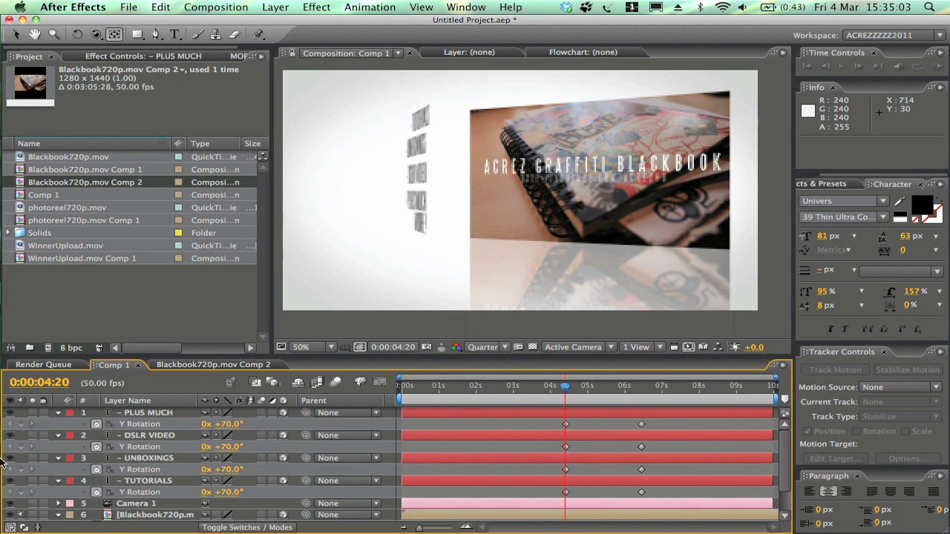
pyautogui.scroll(-1, 134, 453)
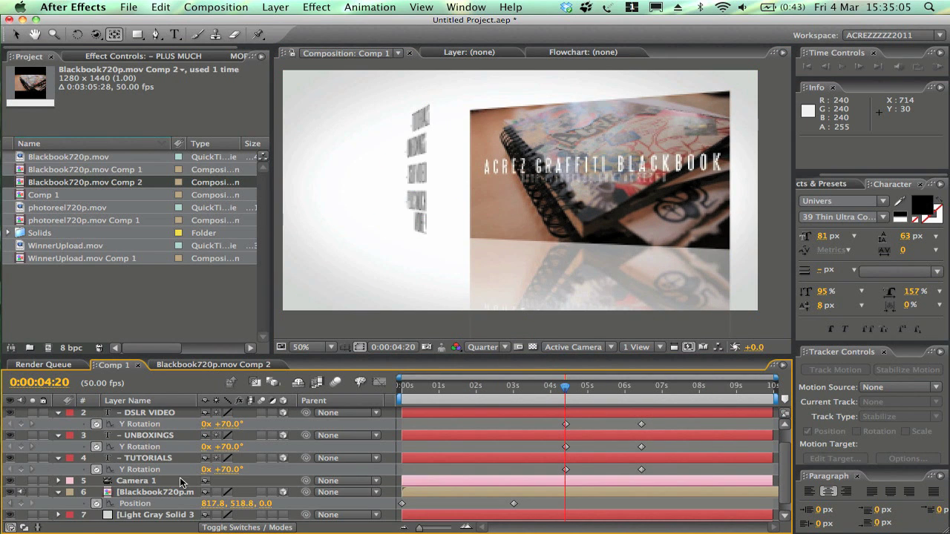
pyautogui.scroll(-1, 181, 482)
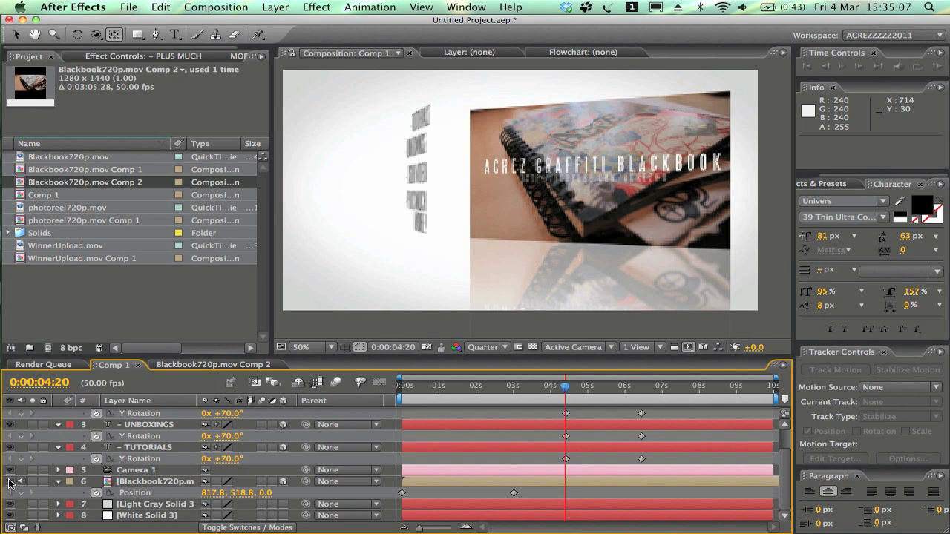
pyautogui.click(10, 482)
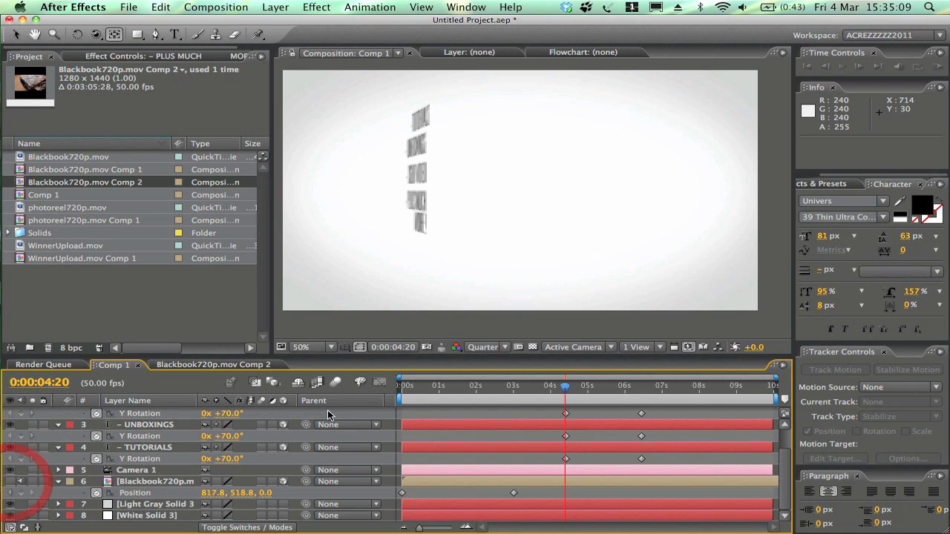
pyautogui.press('space')
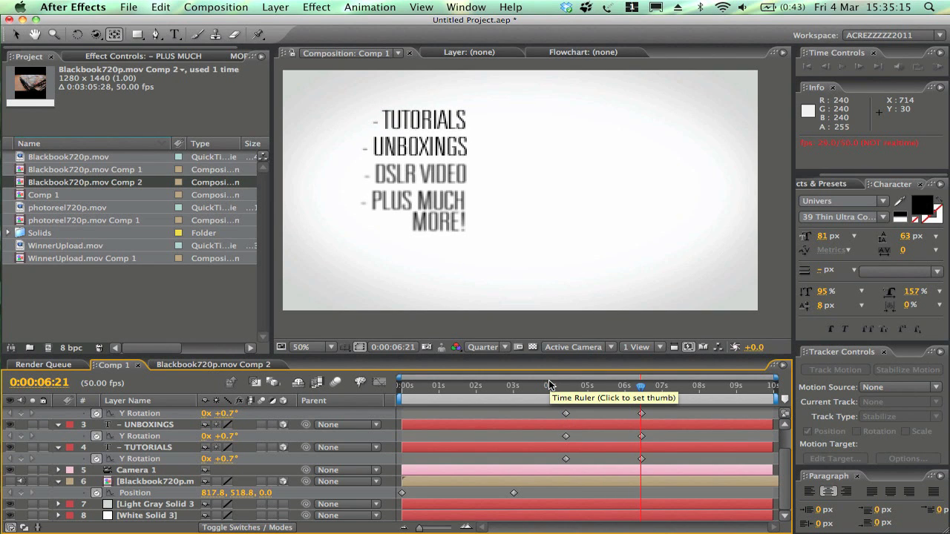
# Add an Opacity keyframe at 100% to all four text layers at 0:00:06:23.
pyautogui.scroll(3, 407, 460)
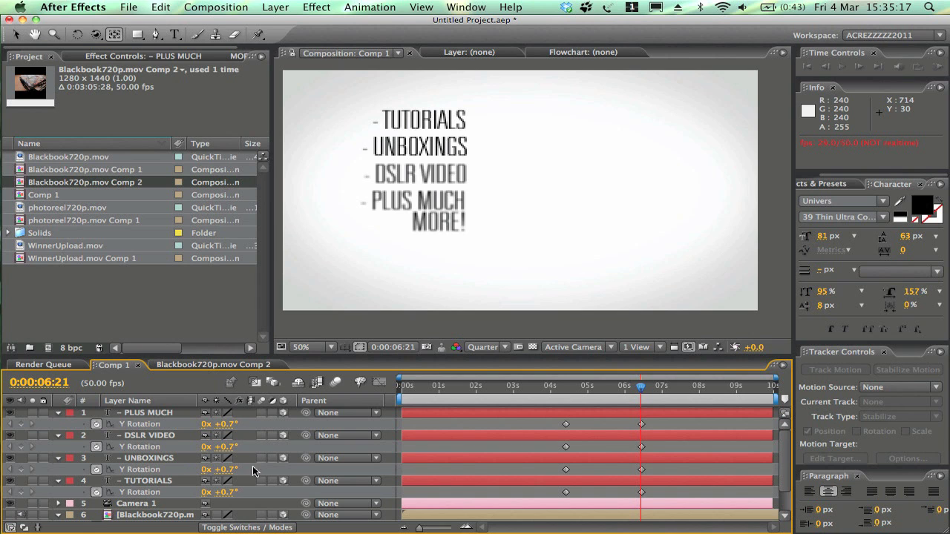
pyautogui.click(168, 481)
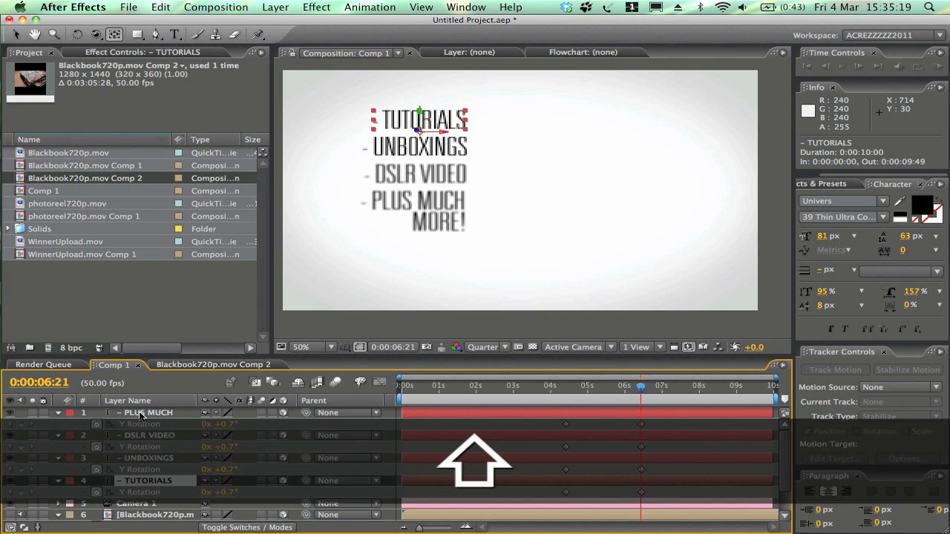
pyautogui.keyDown('shift'); pyautogui.click(140, 414); pyautogui.keyUp('shift')
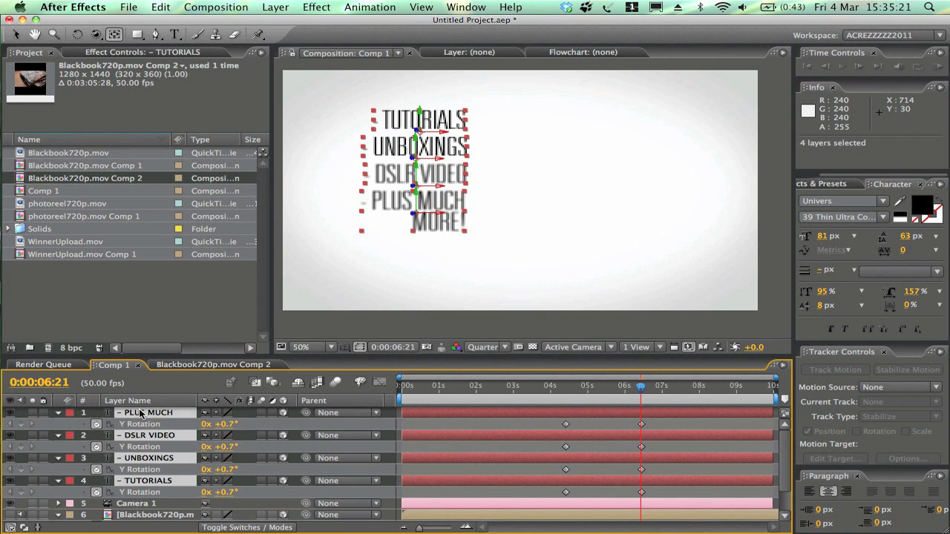
pyautogui.press('t')
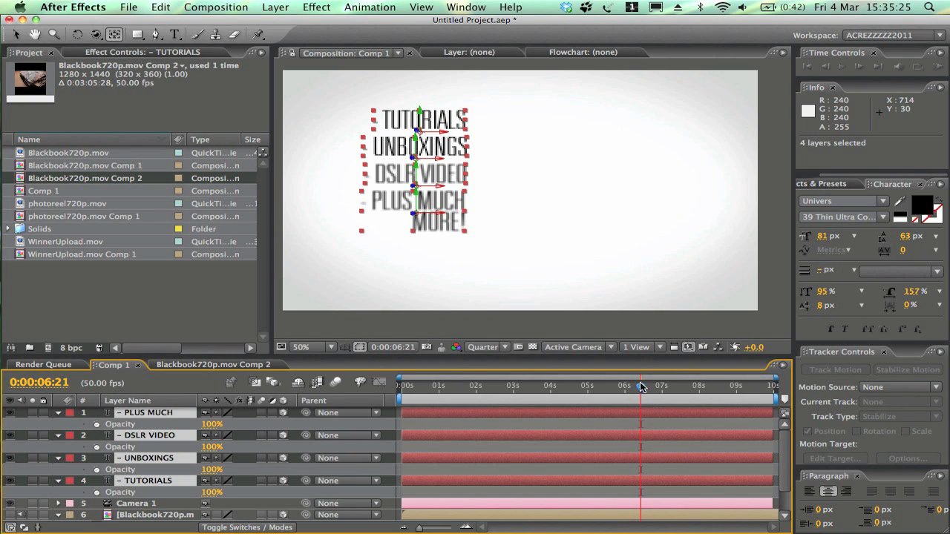
pyautogui.moveTo(641, 388); pyautogui.dragTo(643, 388)
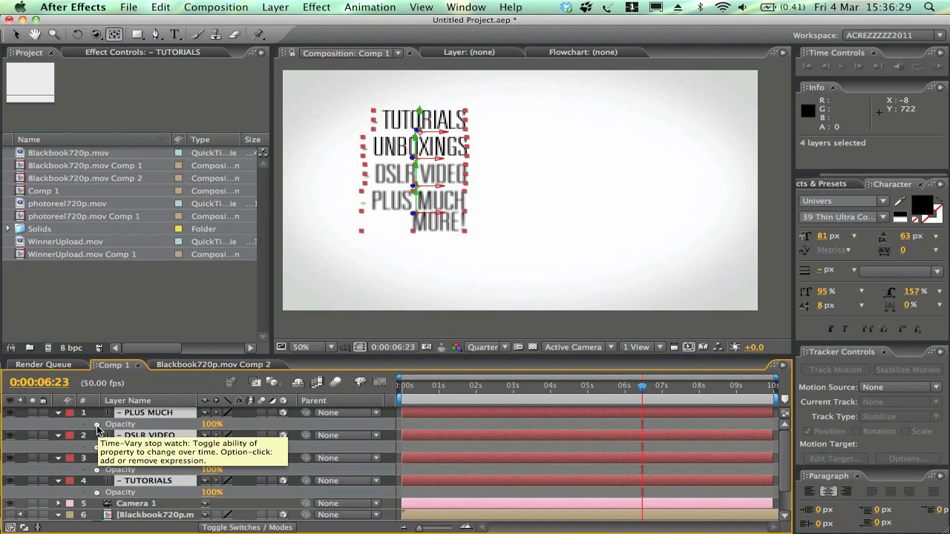
pyautogui.click(97, 425)
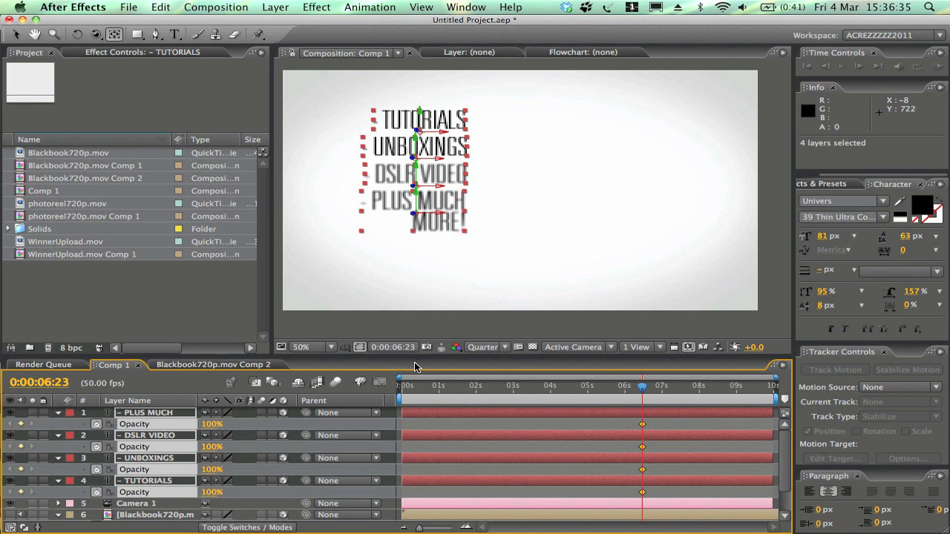
# Set the four text layers' Opacity to 0% at 0:00:04:20 so that they fade in.
pyautogui.click(550, 387)
pyautogui.moveTo(550, 386); pyautogui.dragTo(564, 381)
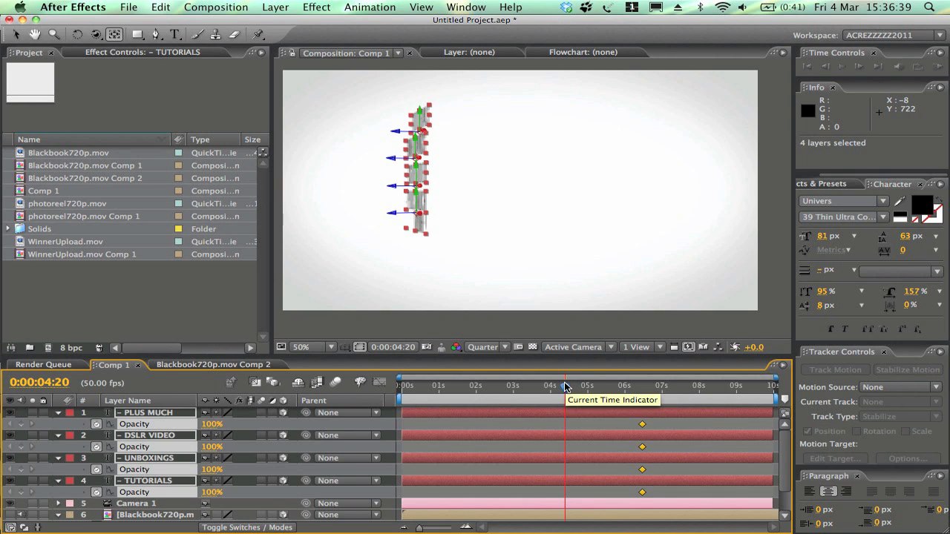
pyautogui.click(212, 425)
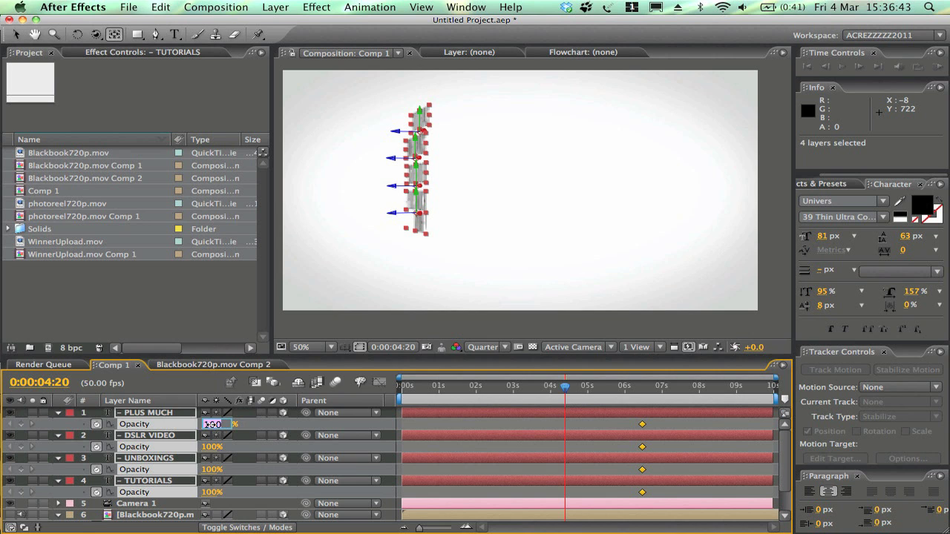
pyautogui.write('0')
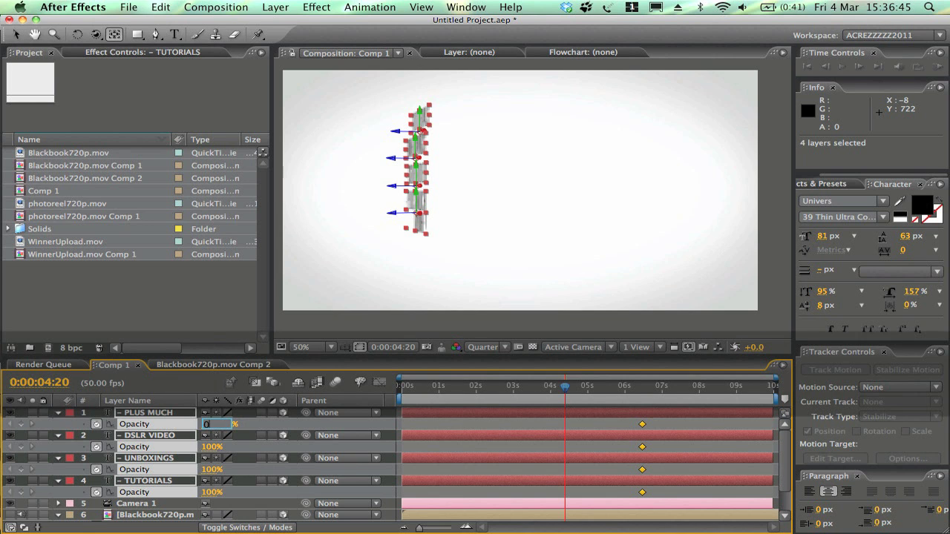
pyautogui.press('Return')
# Play back the text's fade-in and rotation, and reveal all keyframed properties of the four text layers.
pyautogui.press('space')
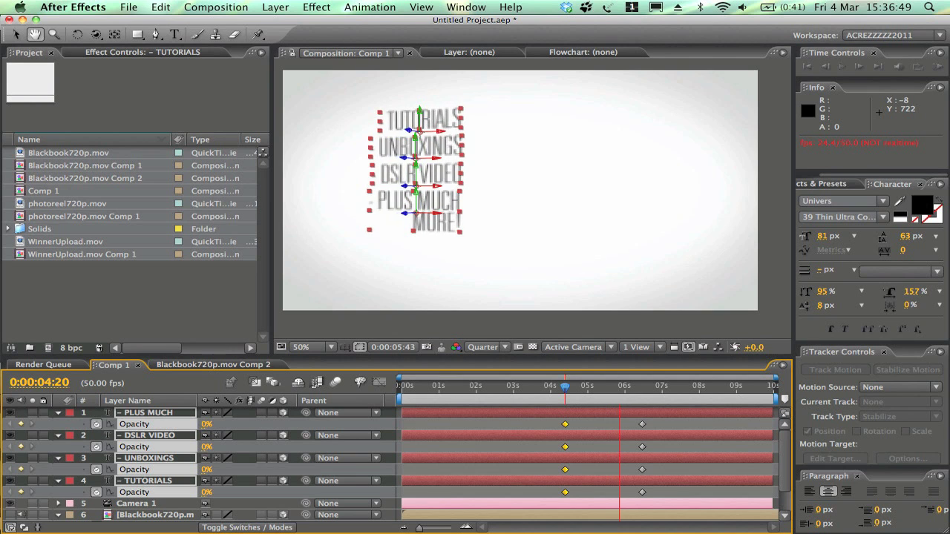
pyautogui.press('space')
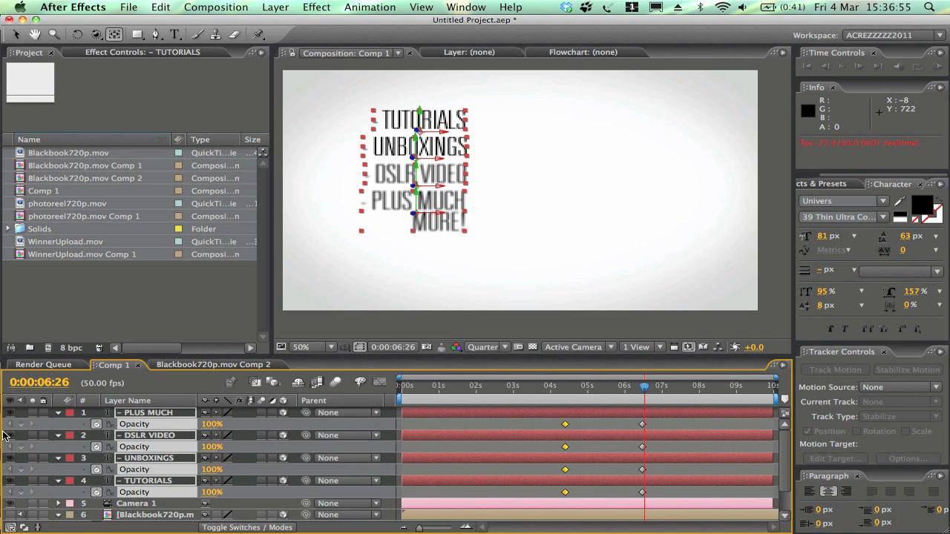
pyautogui.press('u')
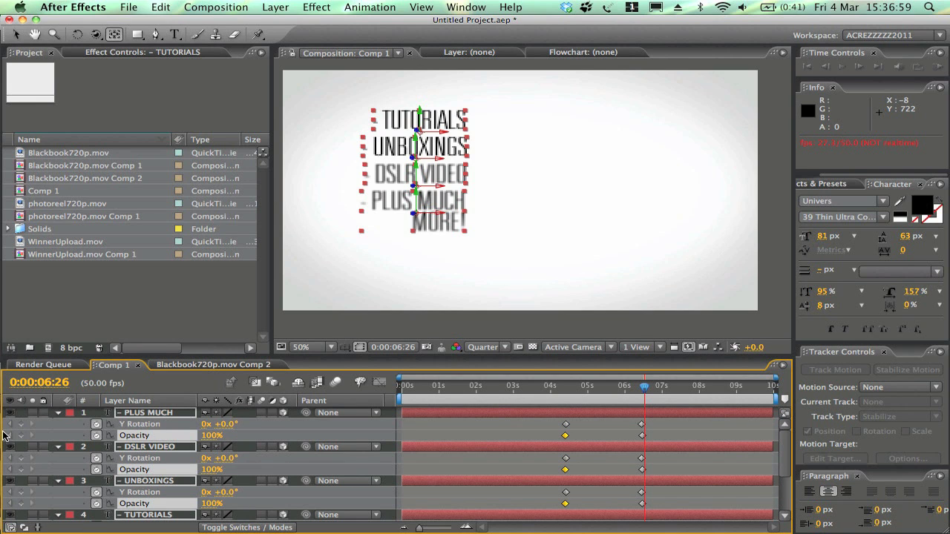
# Stagger the Y Rotation and Opacity keyframes to start at about 0:00:05:00 for UNBOXINGS, 0:00:05:26 for DSLR VIDEO and 0:00:05:49 for PLUS MUCH.
pyautogui.click(436, 438)
pyautogui.scroll(-2, 436, 436)
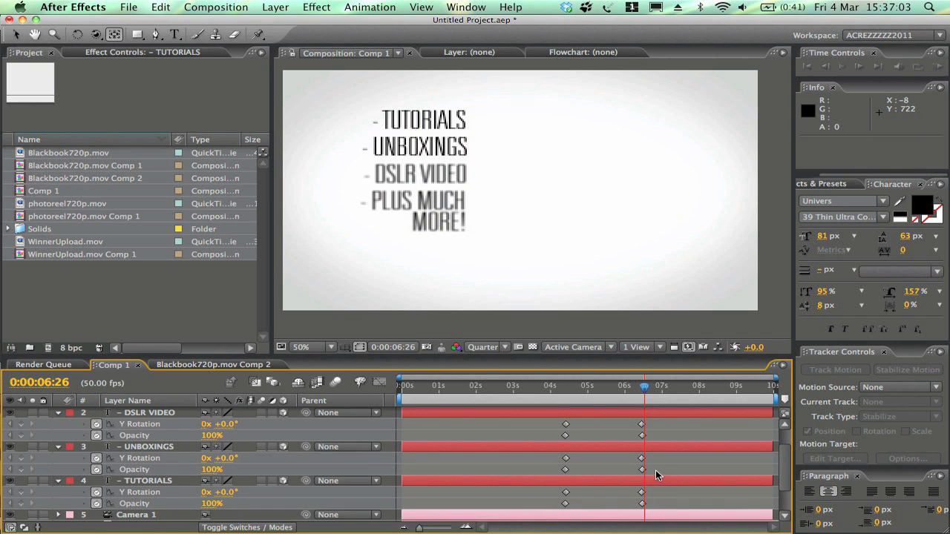
pyautogui.scroll(2, 655, 469)
pyautogui.scroll(-2, 655, 470)
pyautogui.moveTo(659, 460); pyautogui.dragTo(595, 474)
pyautogui.moveTo(675, 437); pyautogui.dragTo(607, 428)
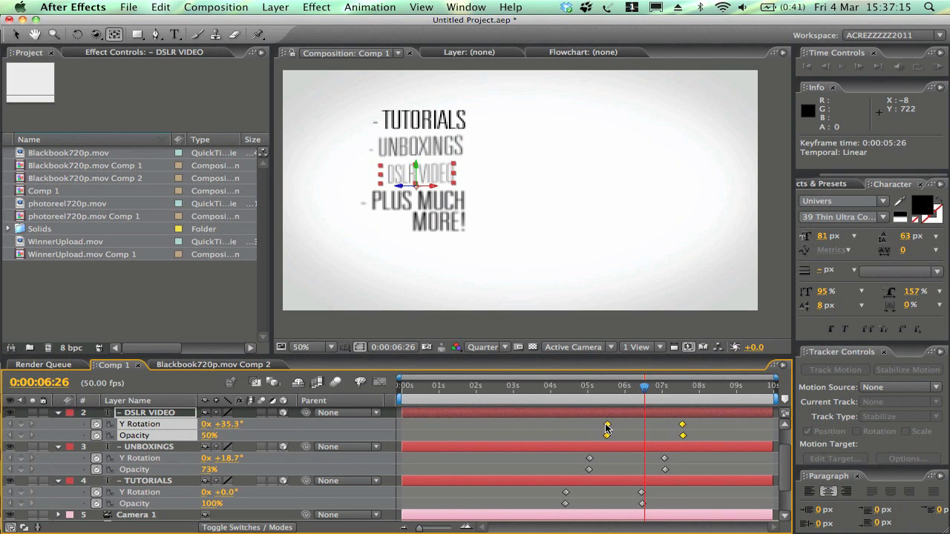
pyautogui.scroll(3, 607, 428)
pyautogui.moveTo(663, 423); pyautogui.dragTo(623, 434)
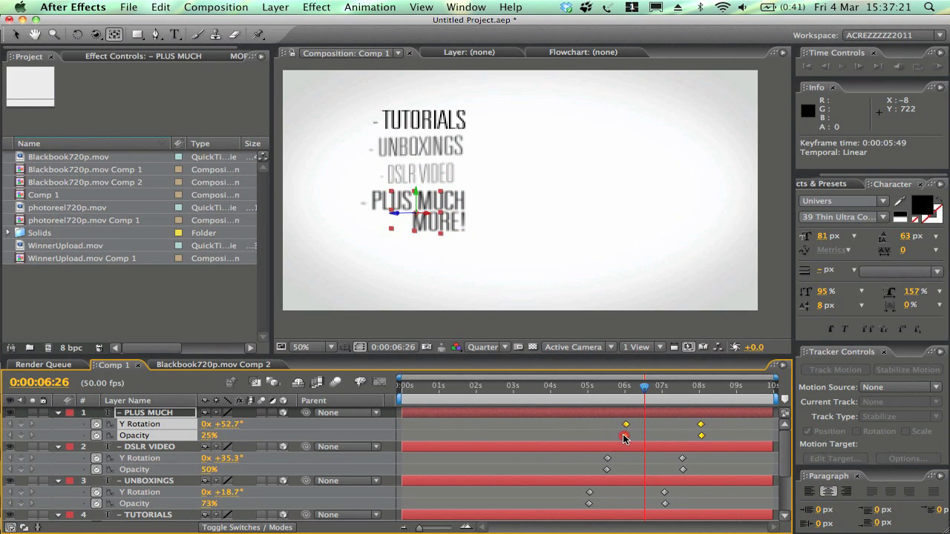
# Play back the staggered text animation from 0:00:04:32 to review the timing of the four lines.
pyautogui.click(575, 388)
pyautogui.press('space')
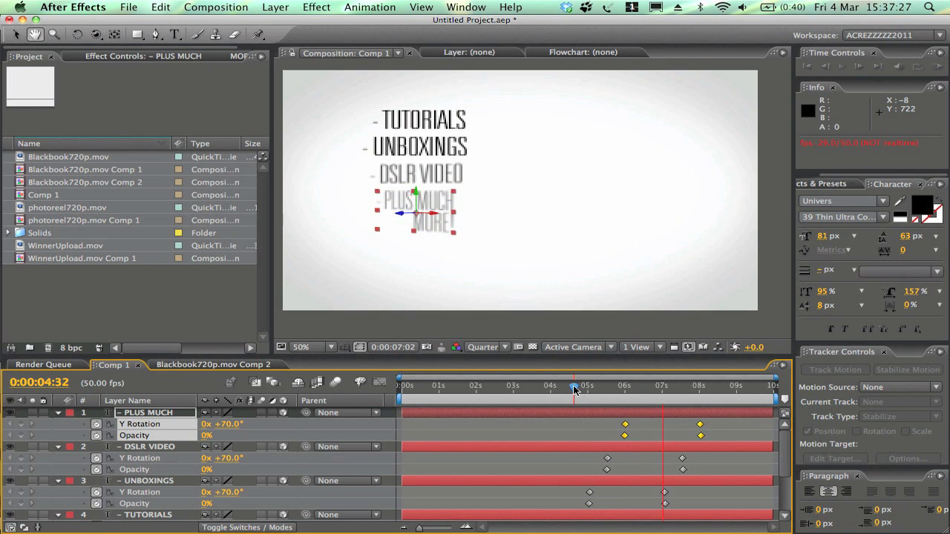
pyautogui.press('space')
# Make the Blackbook clip layer visible again in Comp 1 and return the current time to 0:00:00:00.
pyautogui.scroll(-3, 468, 457)
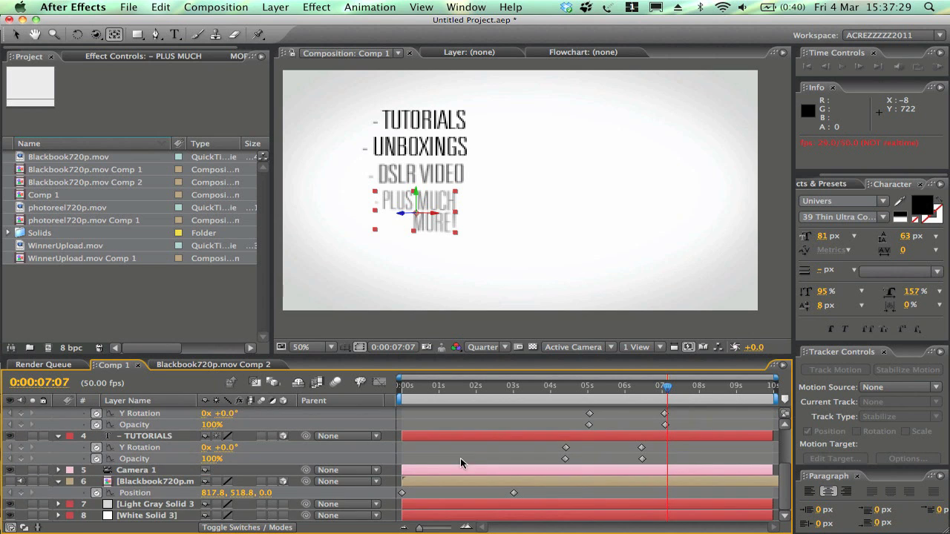
pyautogui.click(9, 481)
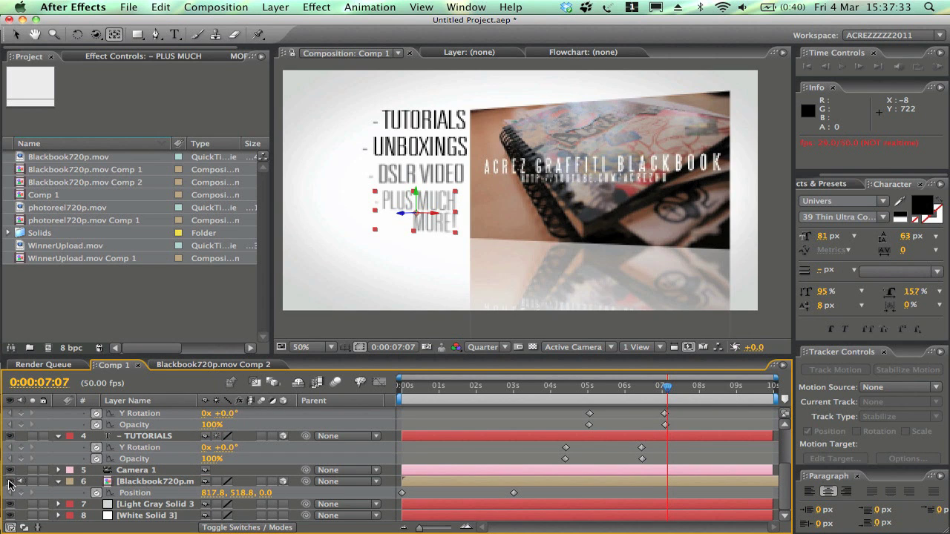
pyautogui.moveTo(439, 385); pyautogui.dragTo(200, 391)
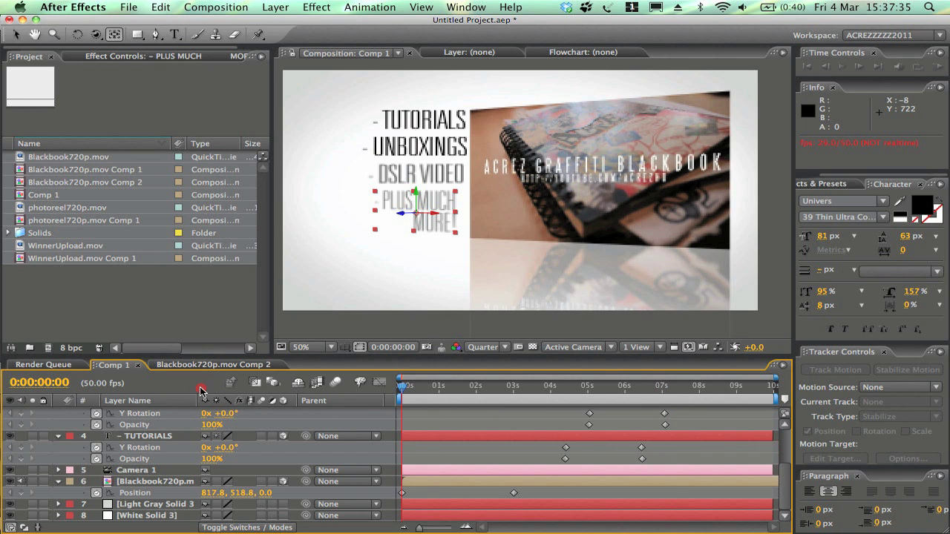